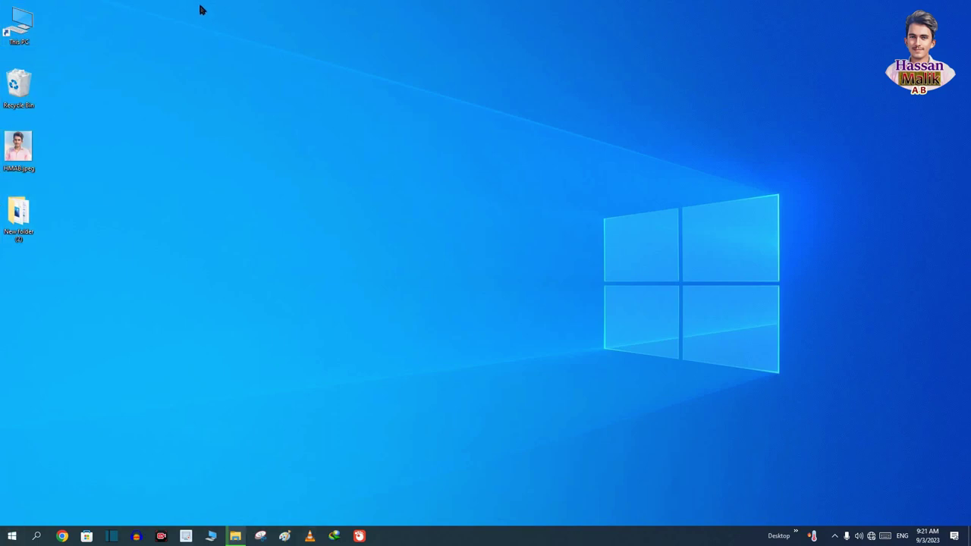
left_click_drag(166, 2, 25, 41)
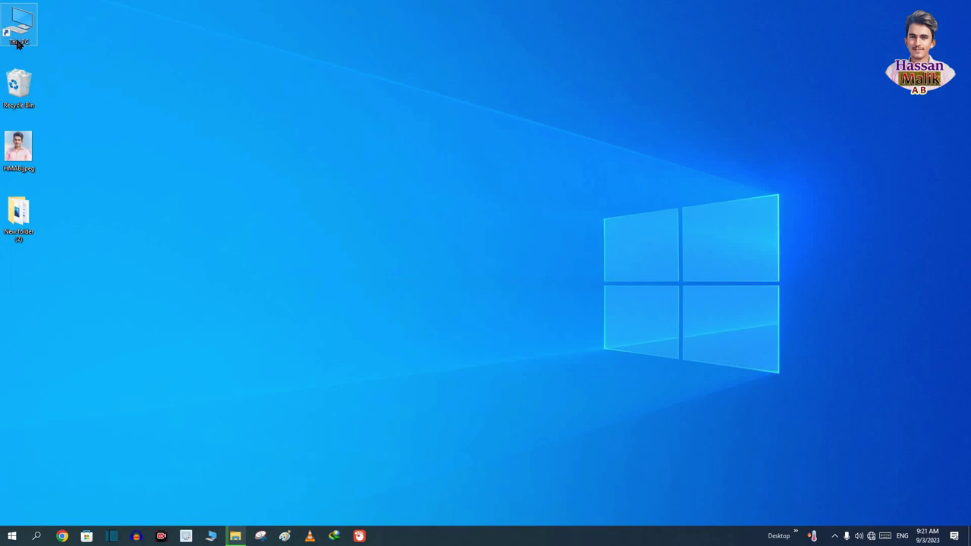
left_click(17, 91)
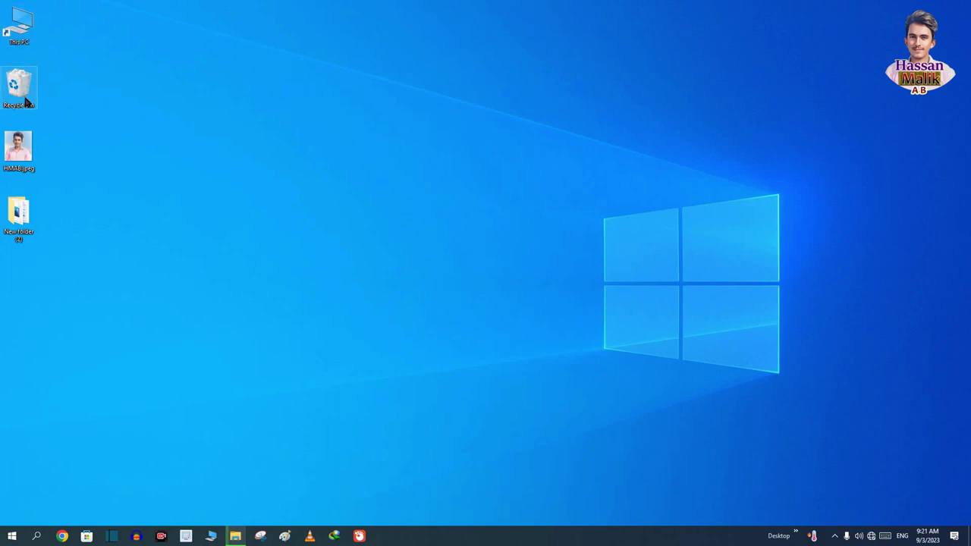
key("ctrl+a")
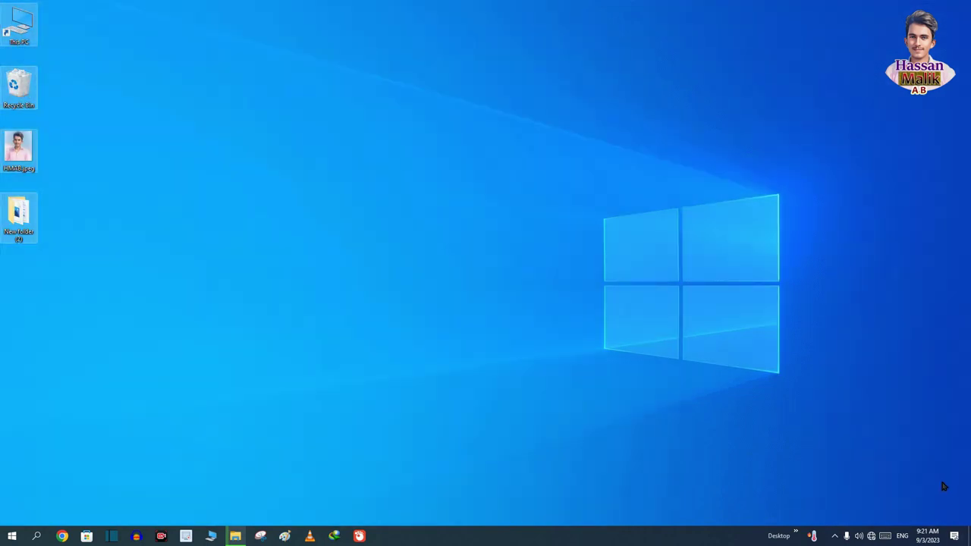
left_click(570, 541)
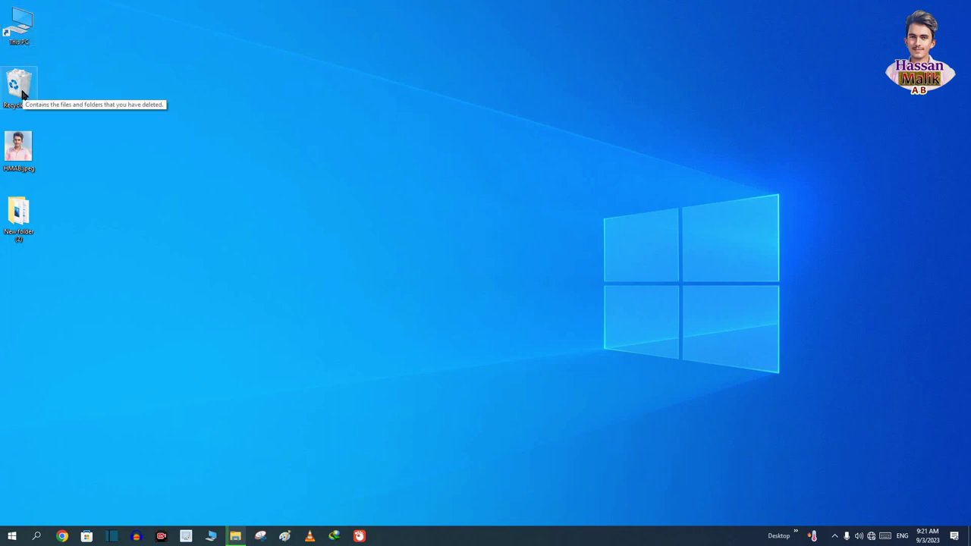
left_click_drag(94, 237, 1, 150)
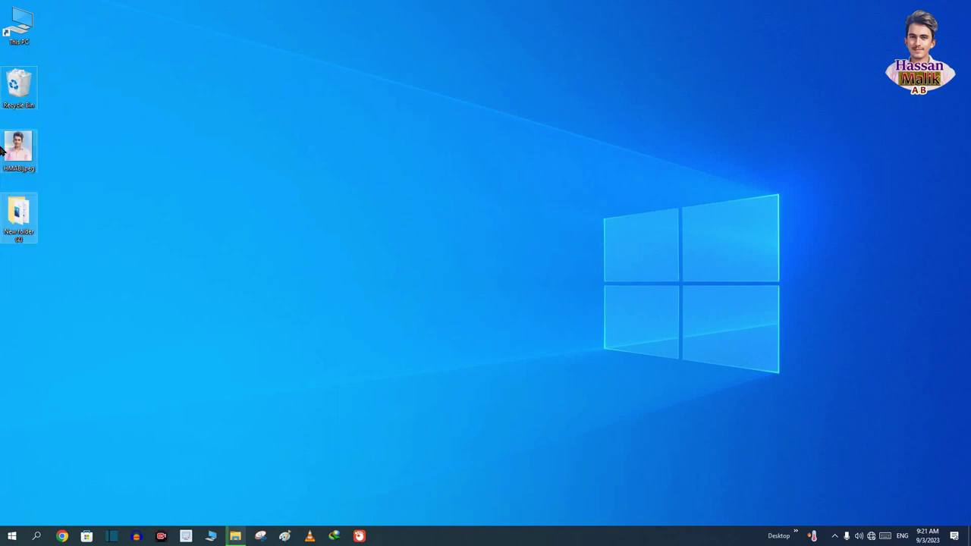
left_click(23, 226)
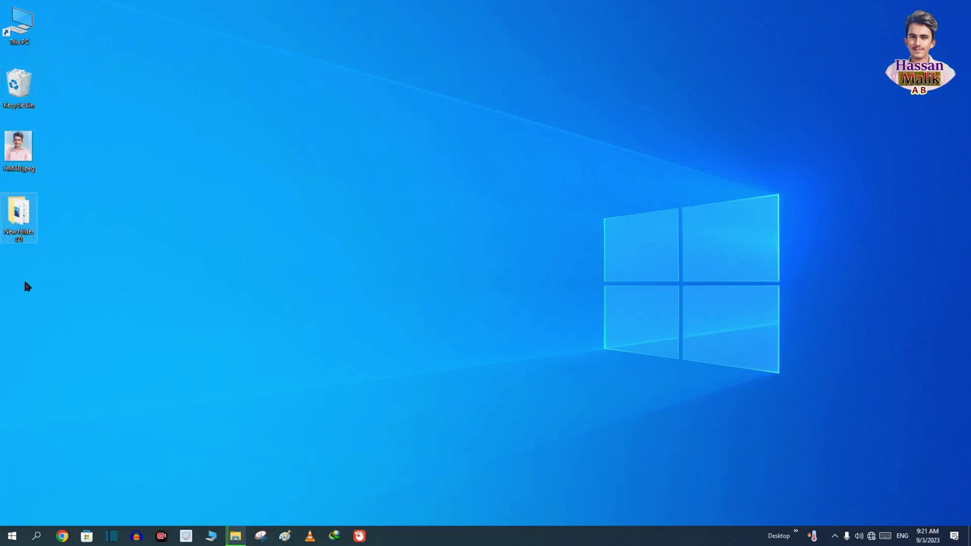
Step: Open the Start menu, view its power options and dismiss them without choosing any
left_click(13, 538)
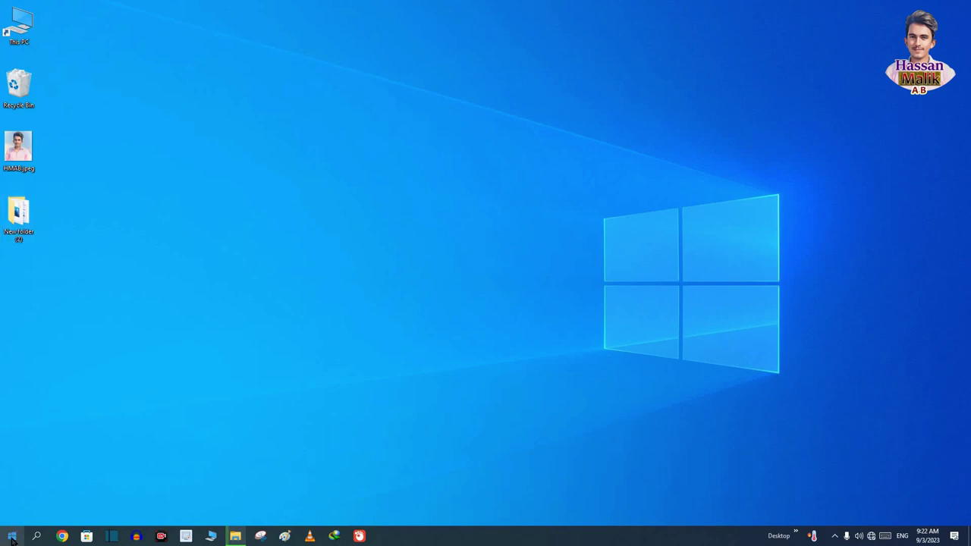
mouse_move(11, 520)
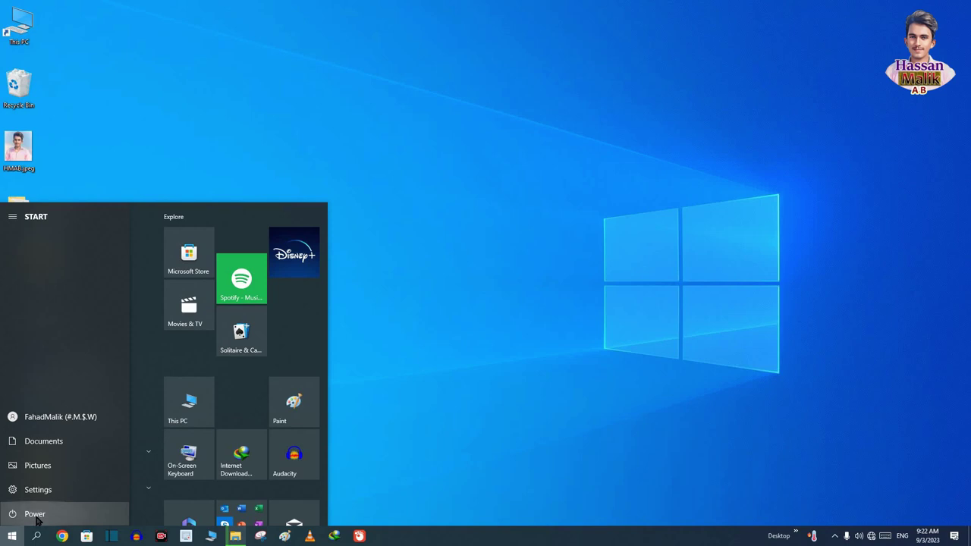
left_click(36, 520)
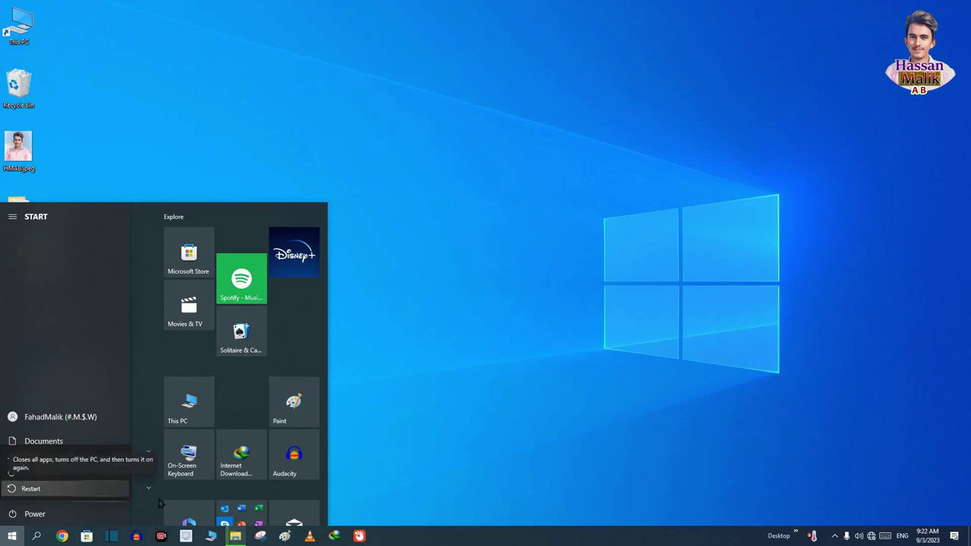
key("Escape")
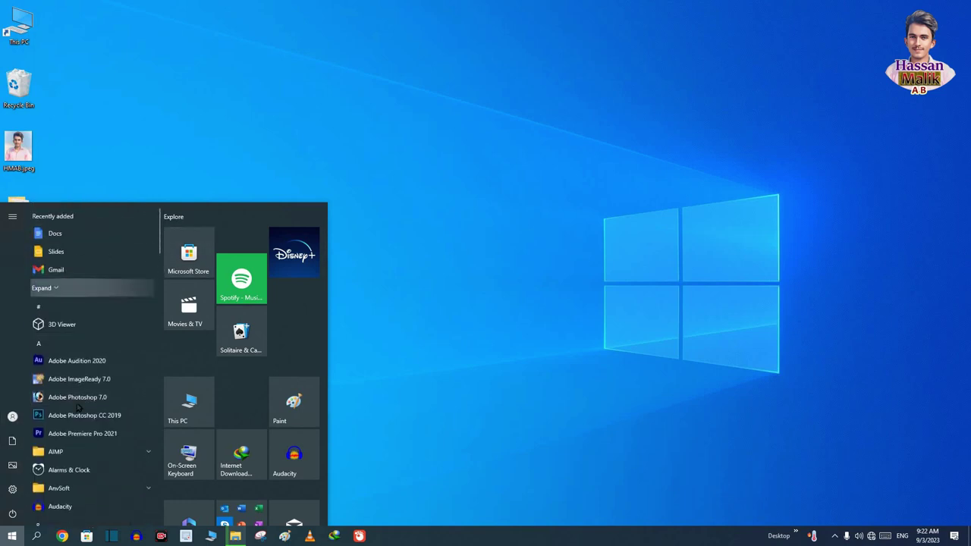
Step: Browse the installed apps in the Start menu, including the expanded recently added group, and collapse that group
scroll(99, 455, "down", 1)
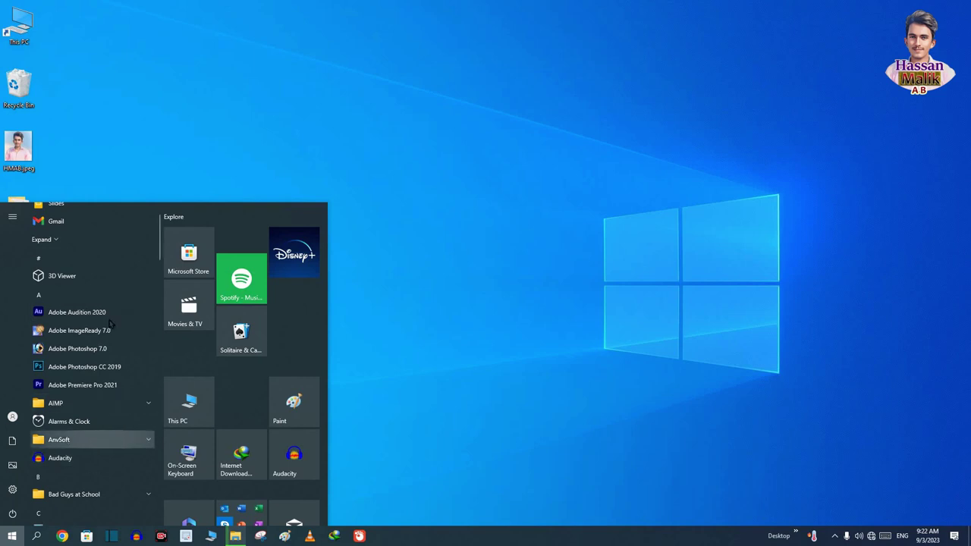
scroll(91, 326, "up", 1)
left_click(38, 288)
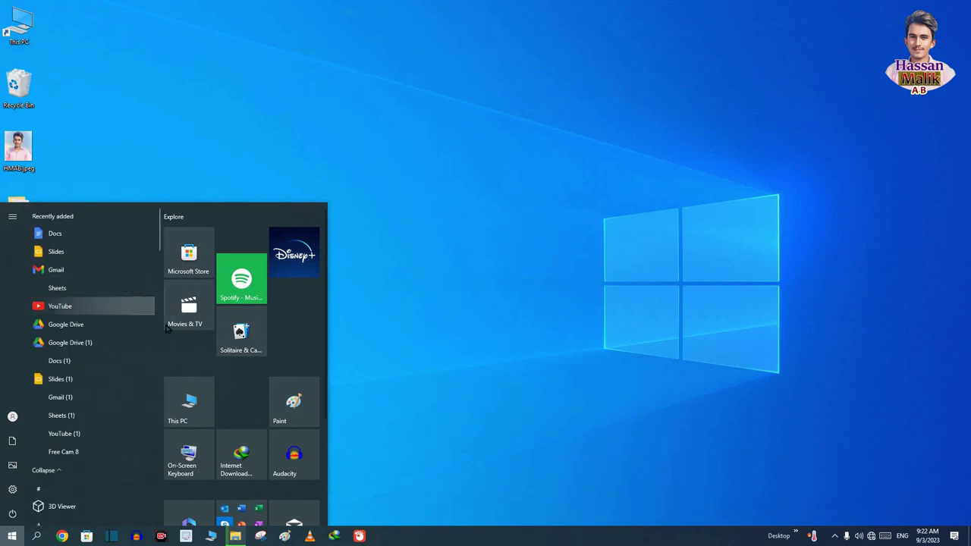
scroll(76, 379, "down", 2)
scroll(84, 292, "up", 2)
scroll(83, 292, "up", 1)
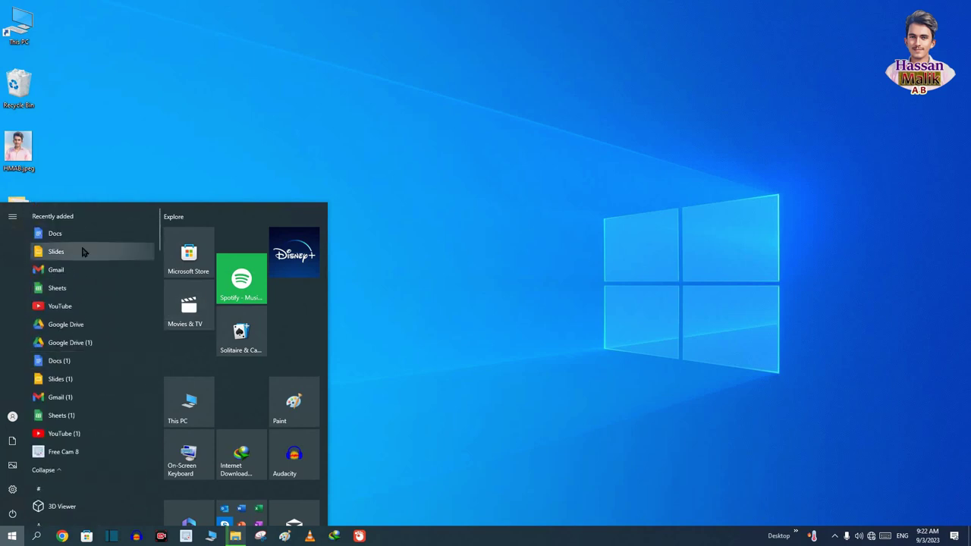
scroll(76, 303, "down", 4)
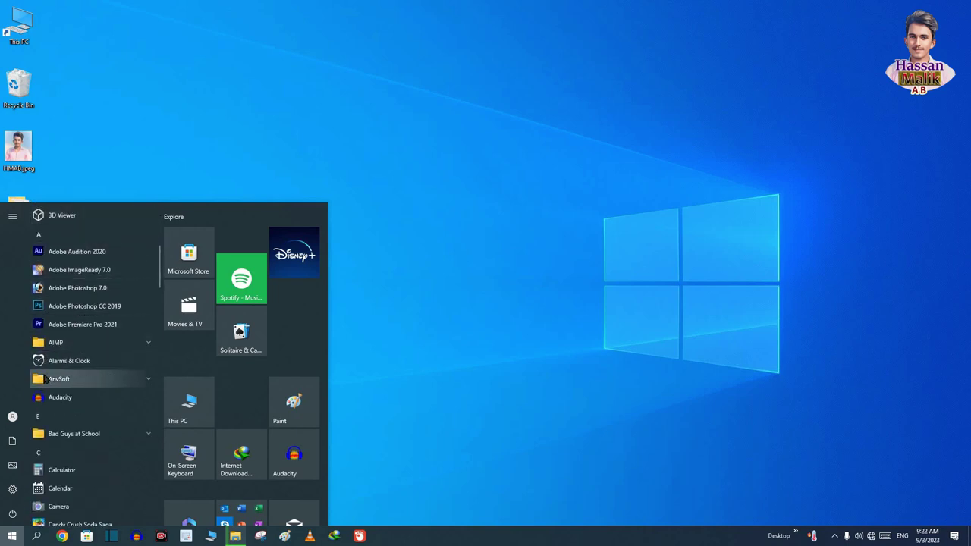
scroll(44, 391, "down", 3)
scroll(44, 395, "up", 3)
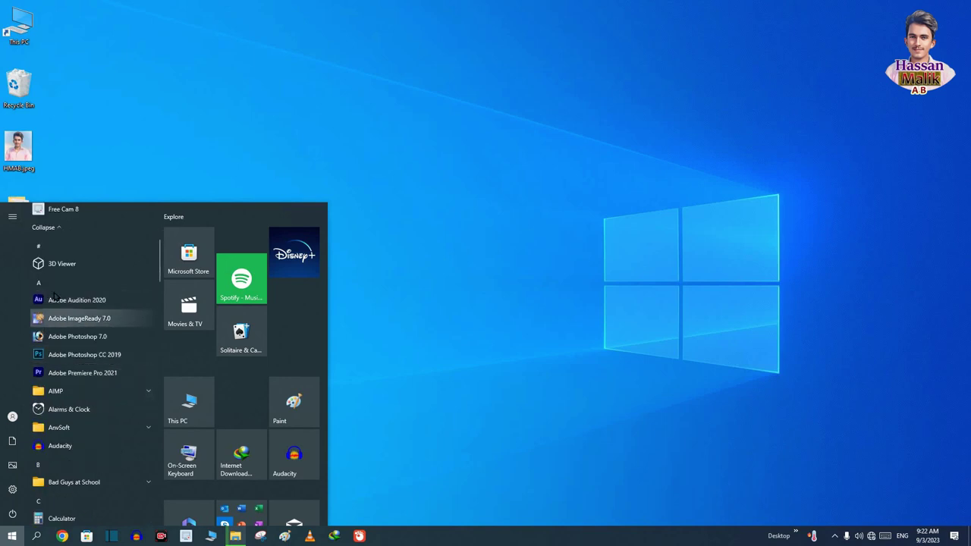
scroll(42, 407, "down", 1)
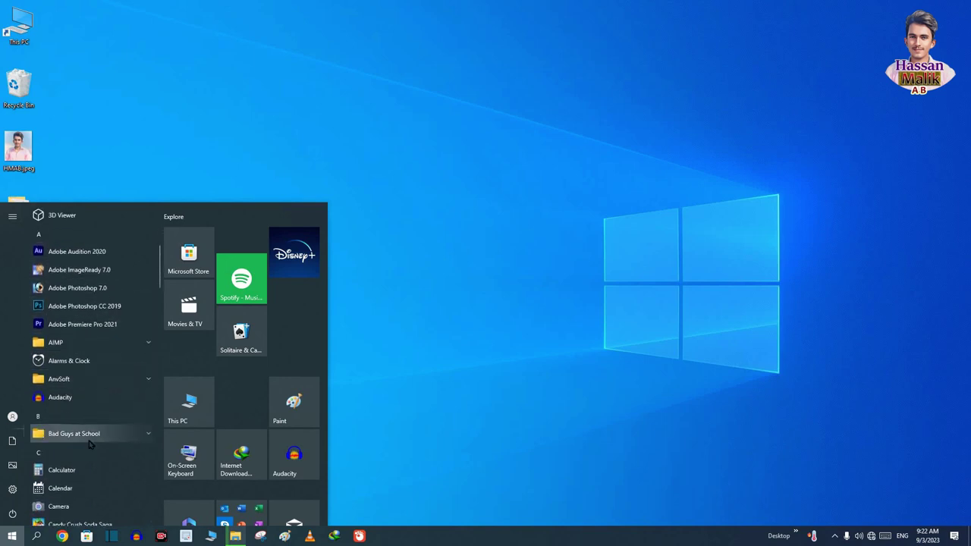
scroll(46, 440, "down", 1)
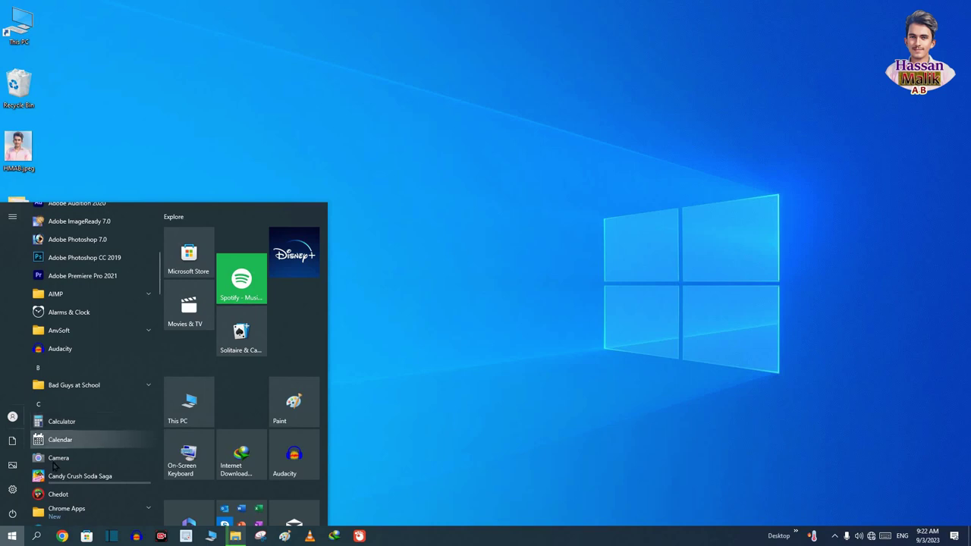
scroll(51, 465, "down", 2)
scroll(41, 457, "down", 1)
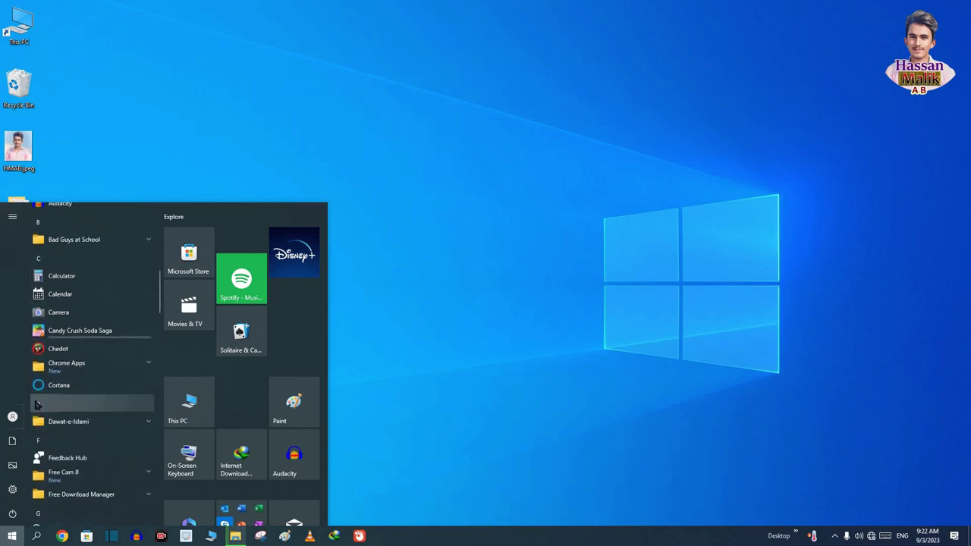
scroll(36, 453, "down", 1)
scroll(38, 448, "down", 3)
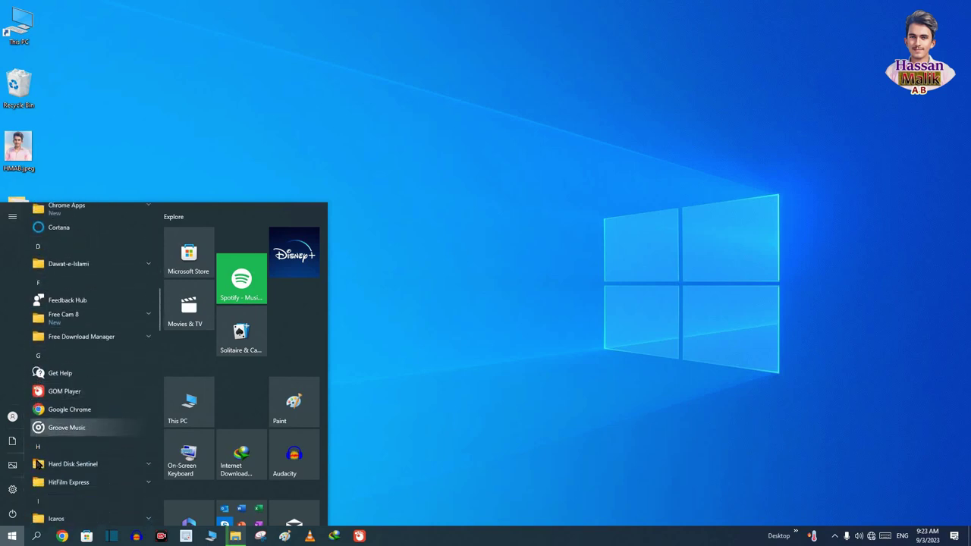
scroll(55, 338, "up", 9)
scroll(55, 341, "up", 5)
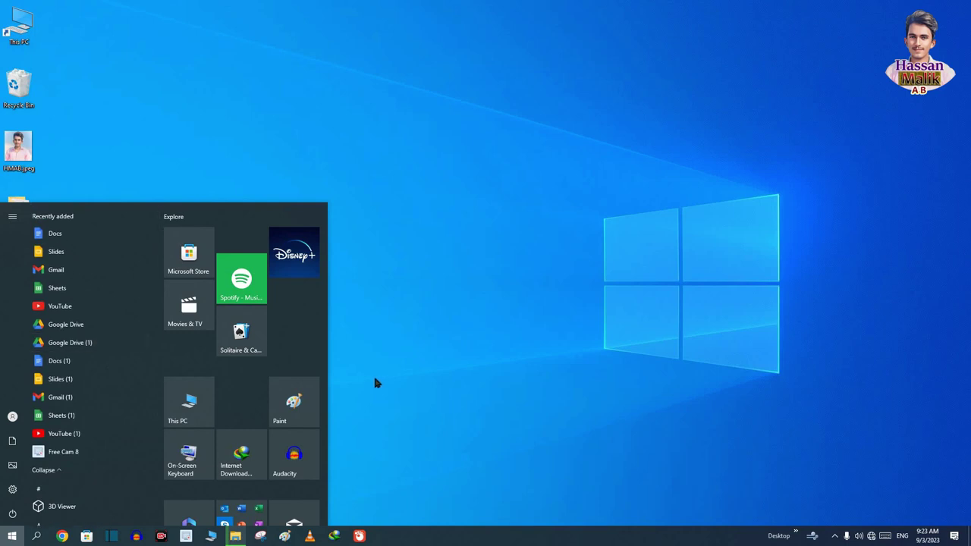
left_click(44, 470)
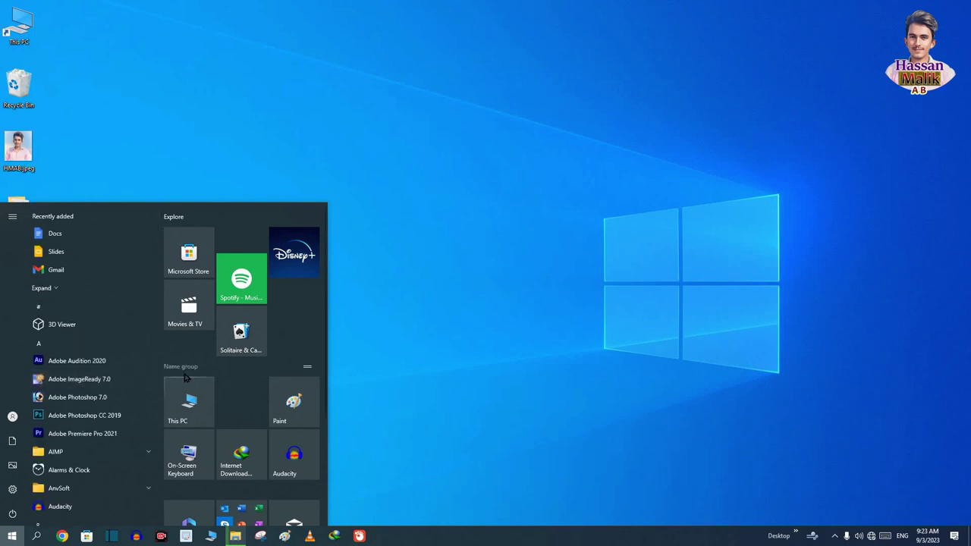
Step: Pin Adobe Audition 2020 to Start and to the taskbar
right_click(49, 366)
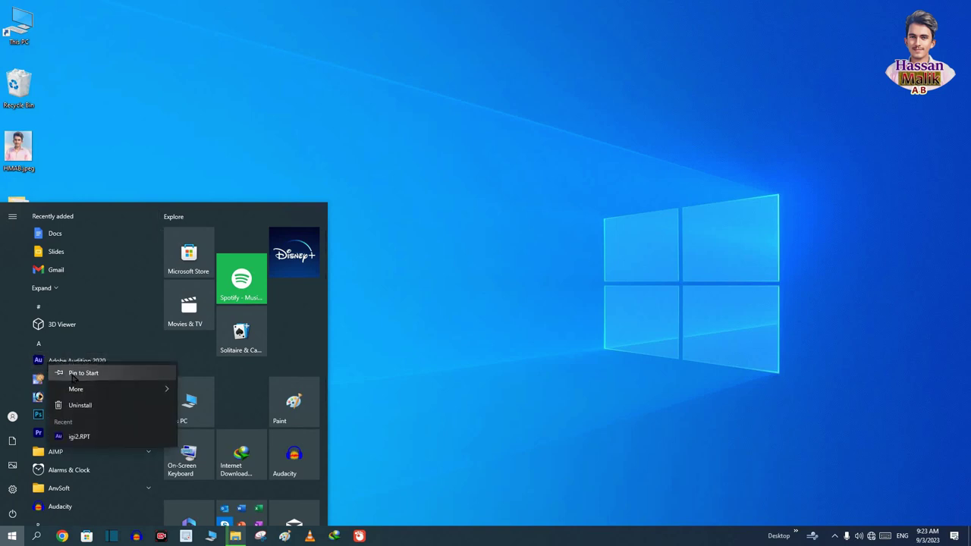
left_click(72, 376)
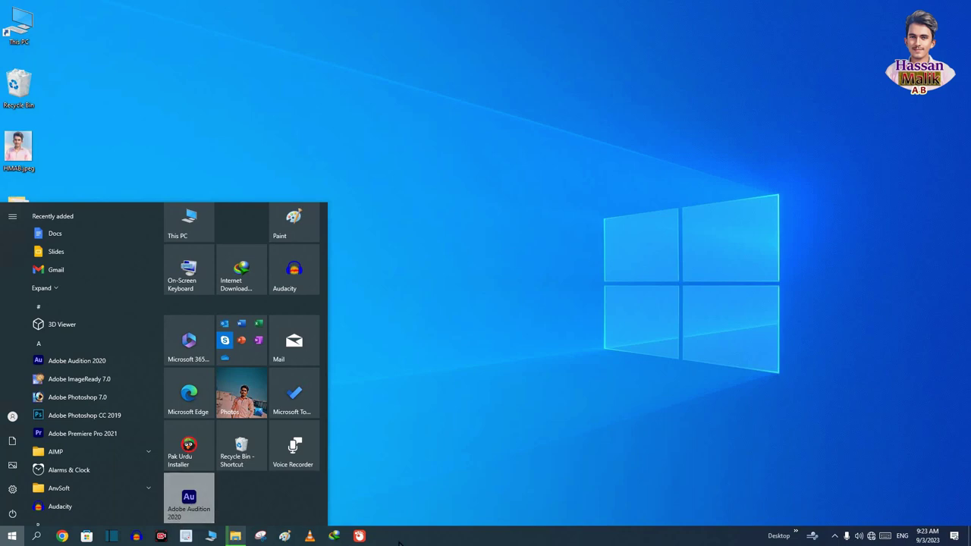
right_click(60, 364)
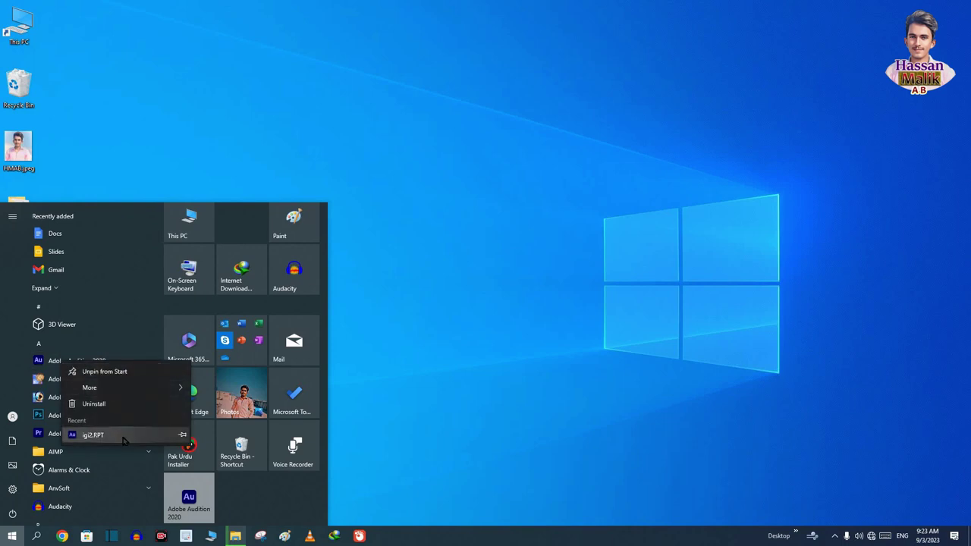
mouse_move(134, 387)
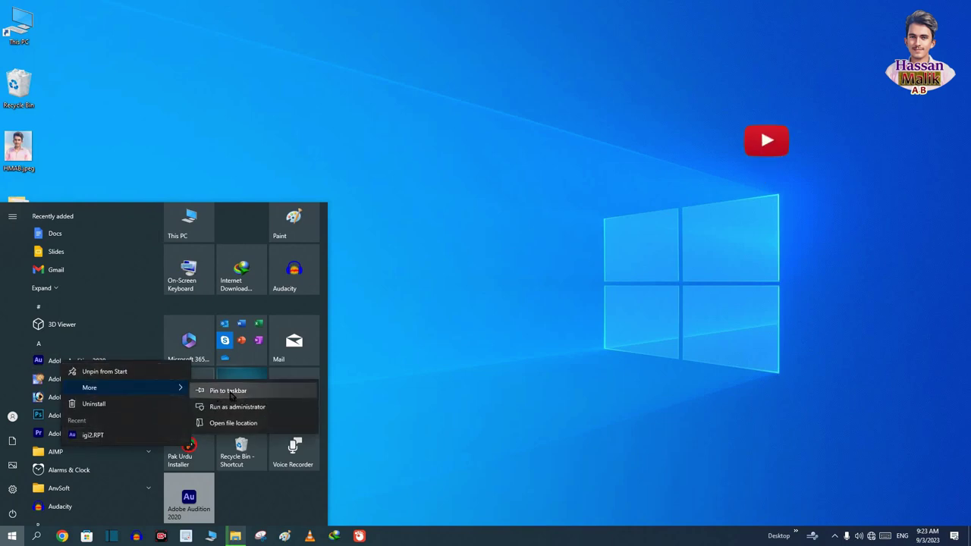
left_click(230, 391)
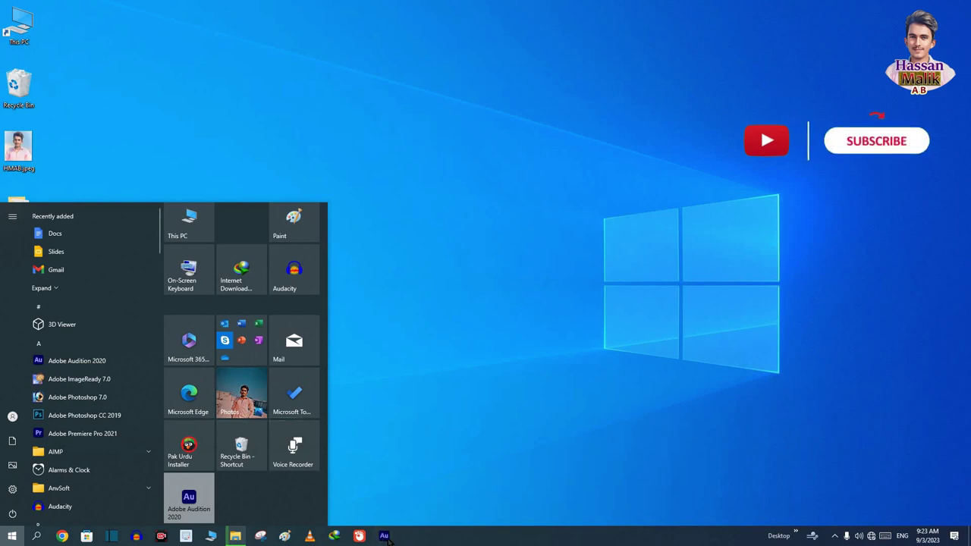
Step: Find Malwarebytes in the list of installed apps and pin it to the taskbar
scroll(91, 414, "down", 4)
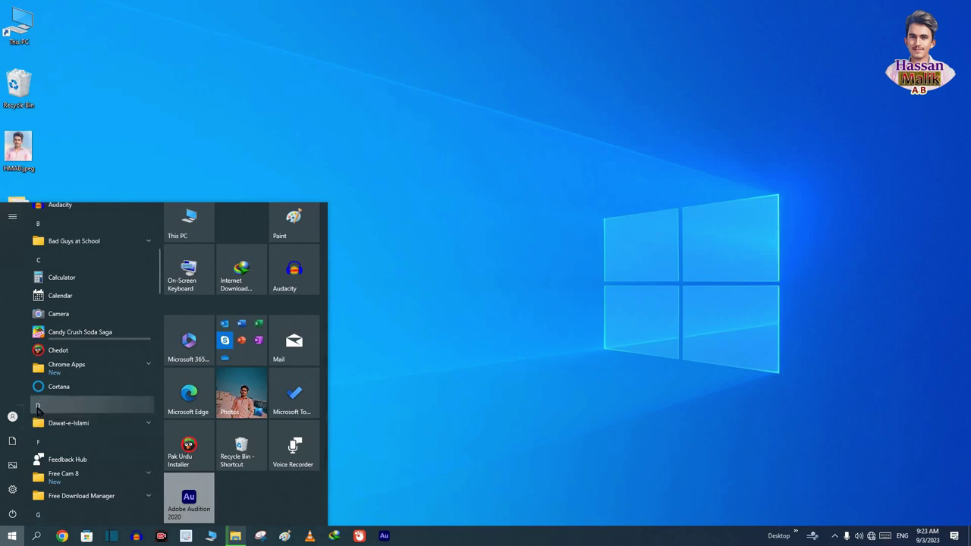
scroll(47, 410, "down", 5)
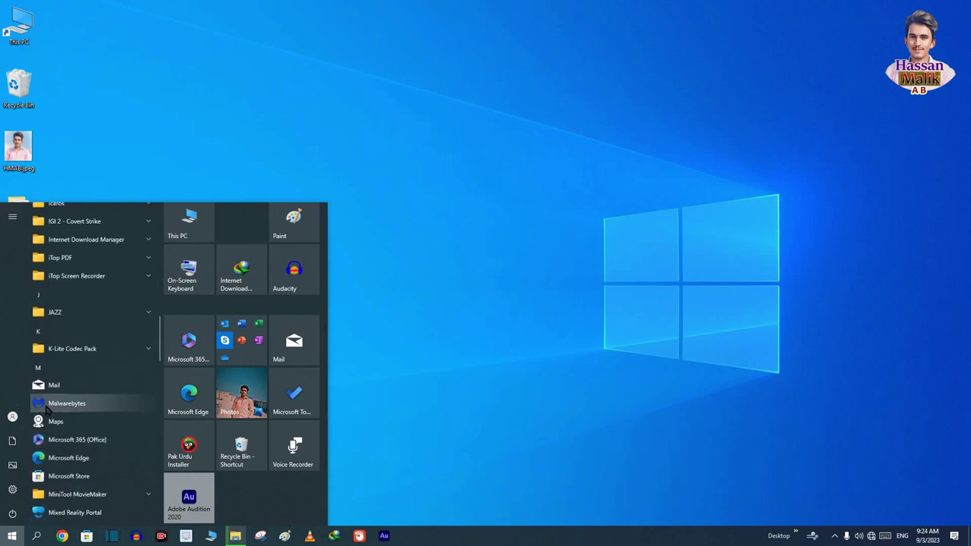
right_click(47, 409)
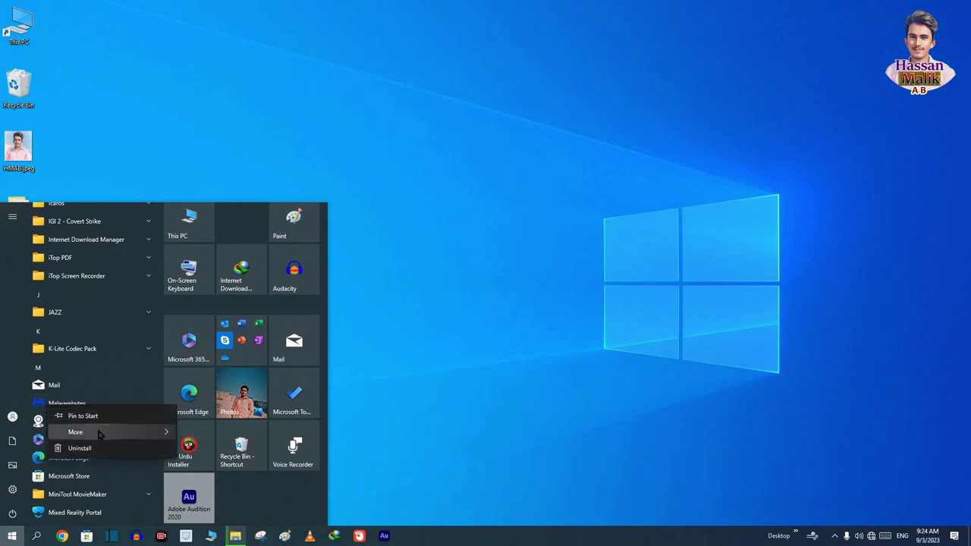
mouse_move(98, 433)
left_click(220, 432)
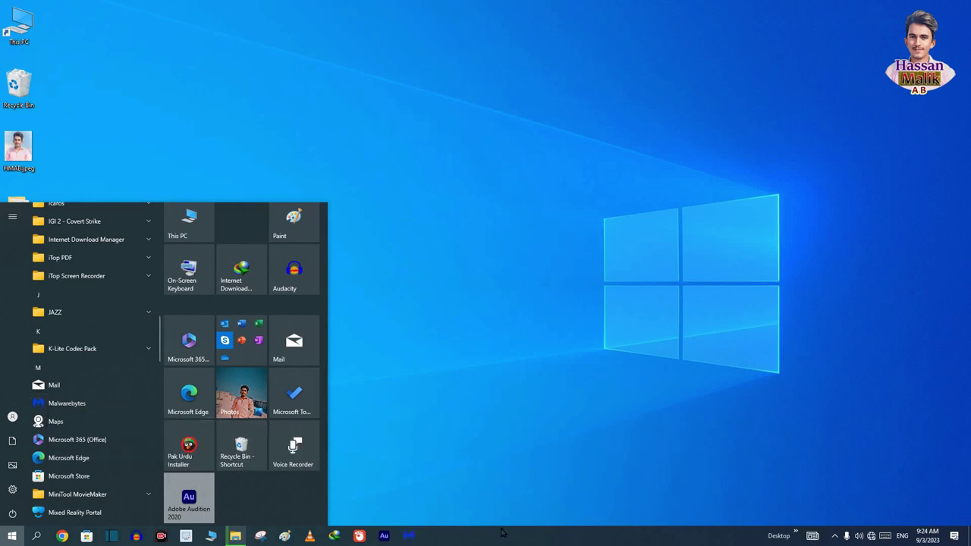
Step: Unpin Malwarebytes, Adobe Audition 2020 and GOM Player from the taskbar and close the Start menu
right_click(409, 537)
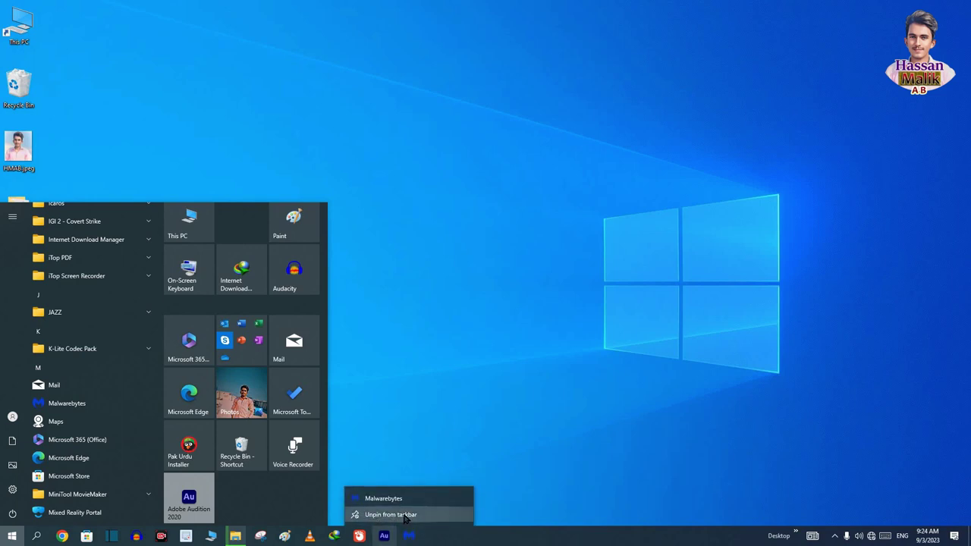
left_click(406, 515)
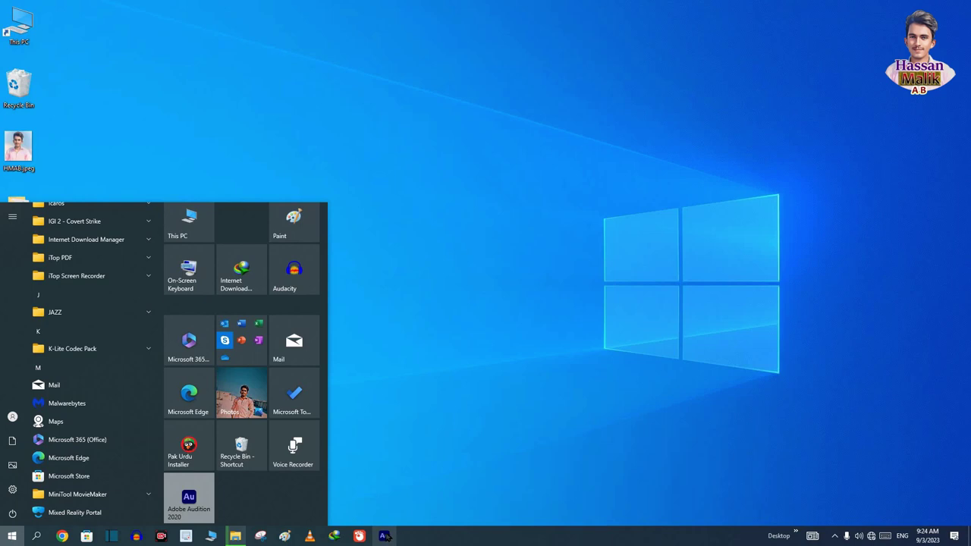
right_click(384, 536)
left_click(349, 515)
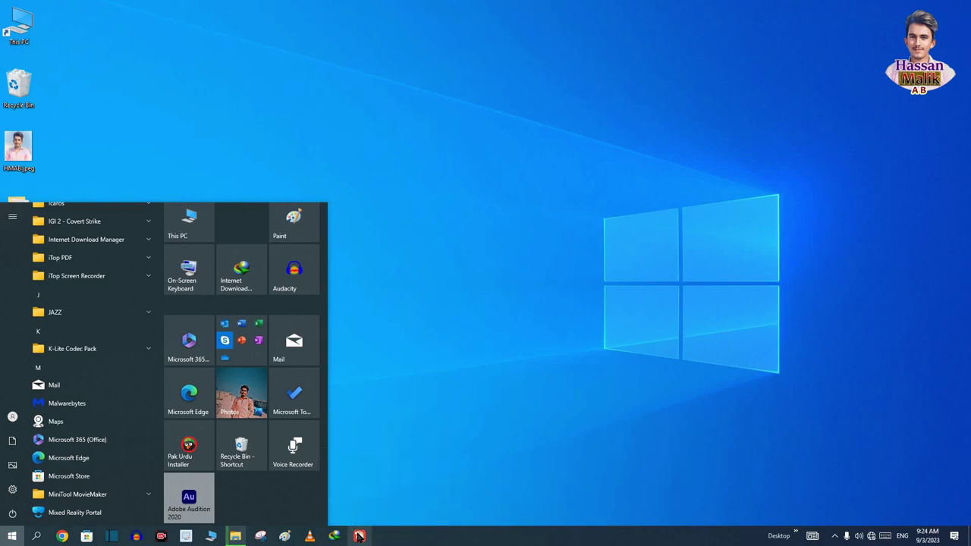
right_click(360, 536)
left_click(351, 518)
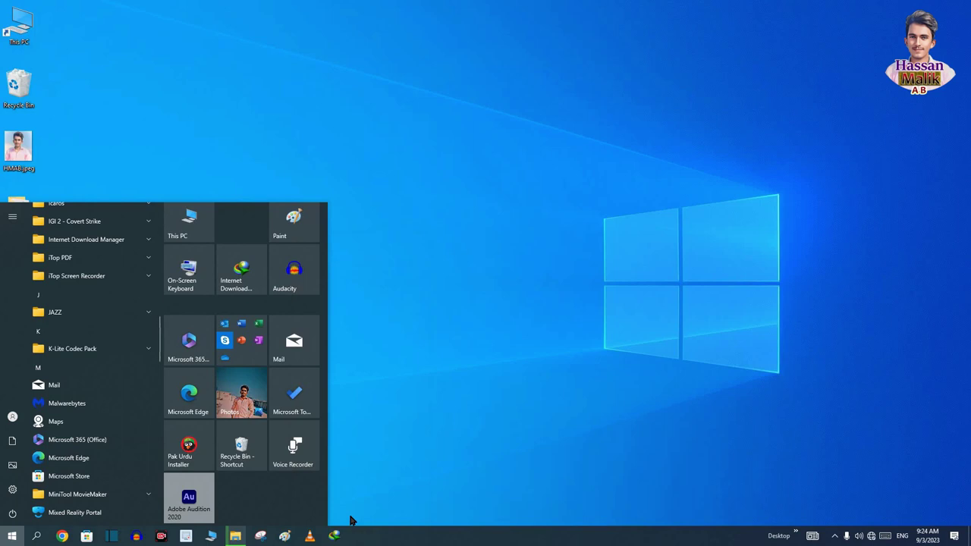
left_click(804, 165)
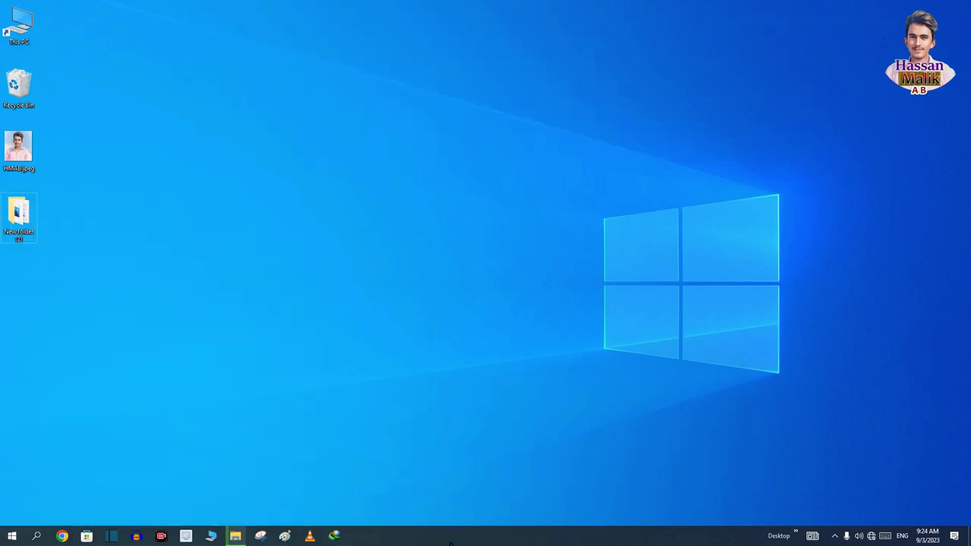
Step: Reorder the taskbar icons, placing Google Chrome directly after the headphones icon and File Explorer directly before that icon
left_click(826, 488)
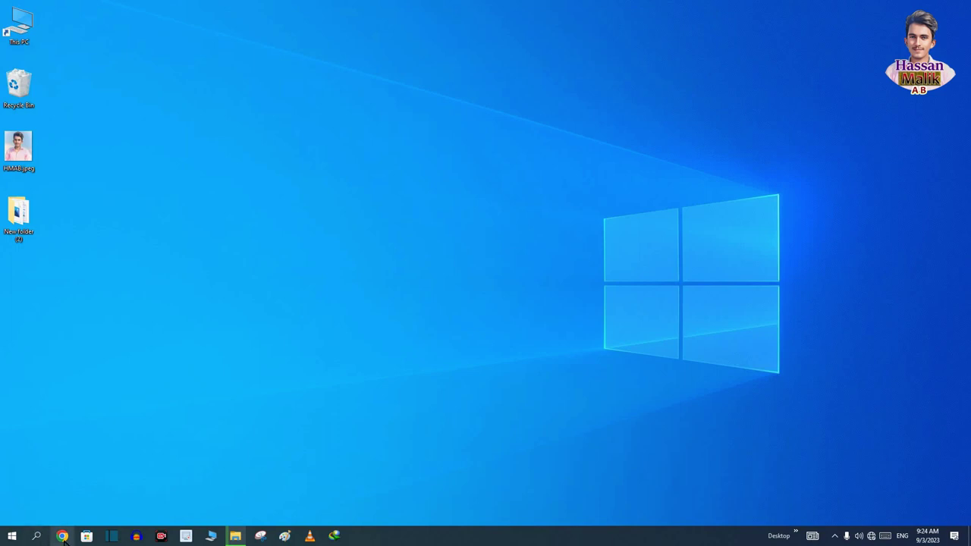
left_click_drag(59, 538, 137, 536)
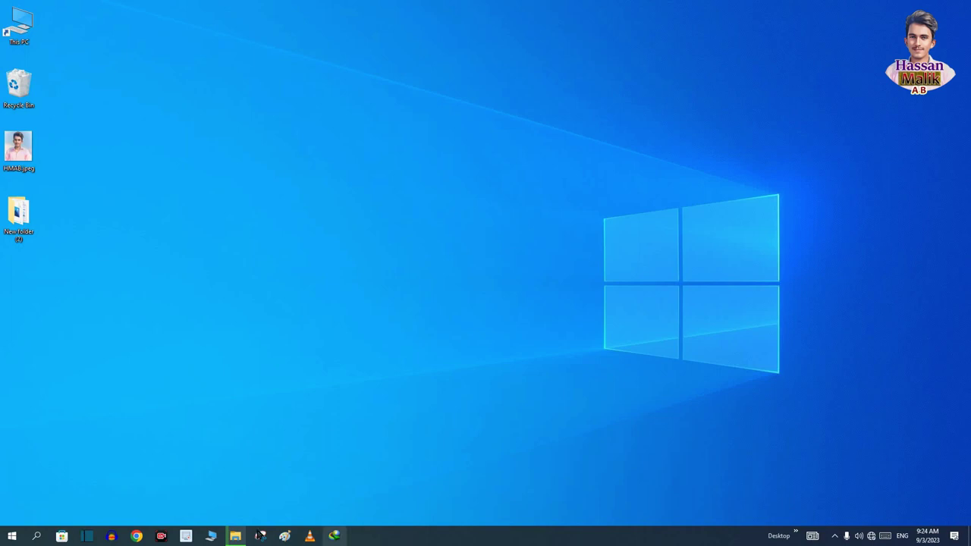
left_click_drag(241, 537, 111, 537)
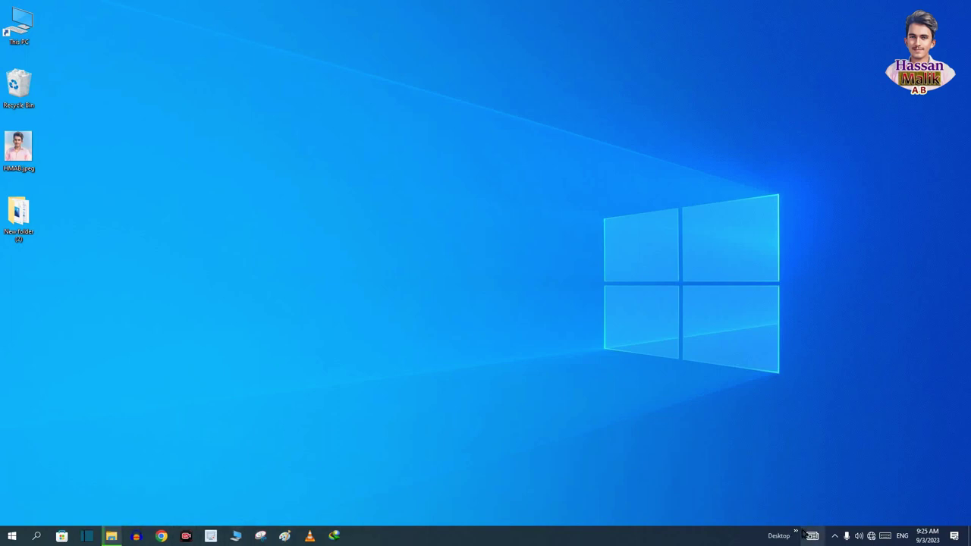
Step: Open This PC from the taskbar's Desktop toolbar, close its window, and look through the toolbar's list again
left_click(795, 533)
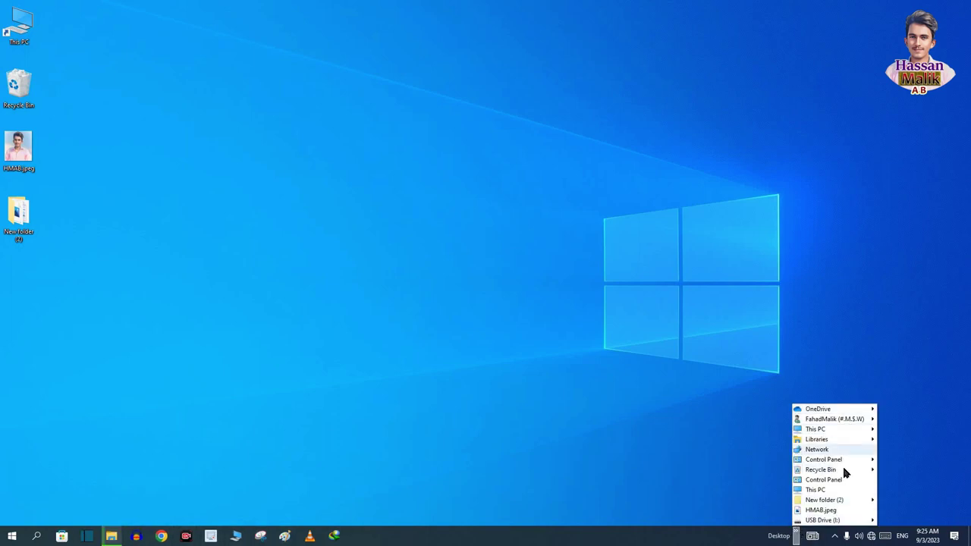
left_click(810, 490)
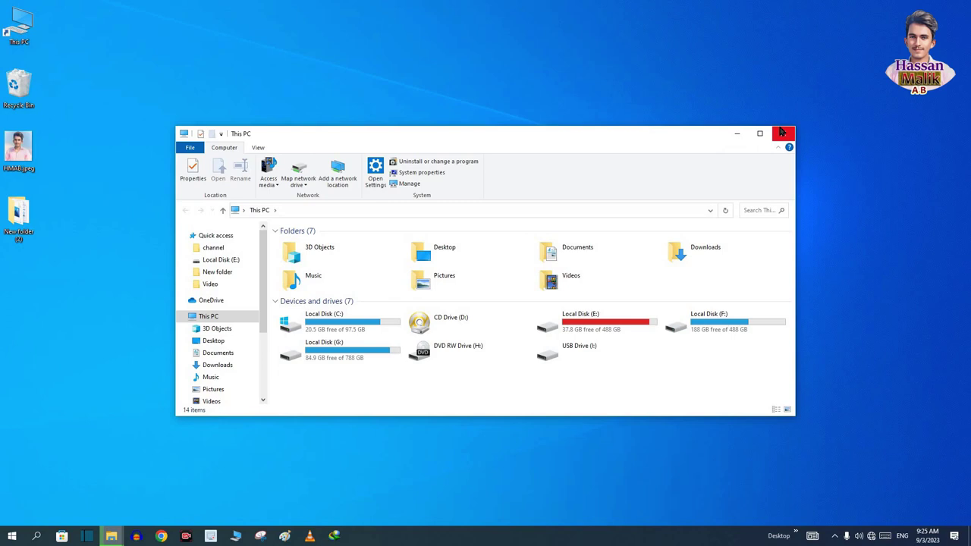
left_click(781, 132)
left_click(795, 536)
mouse_move(834, 465)
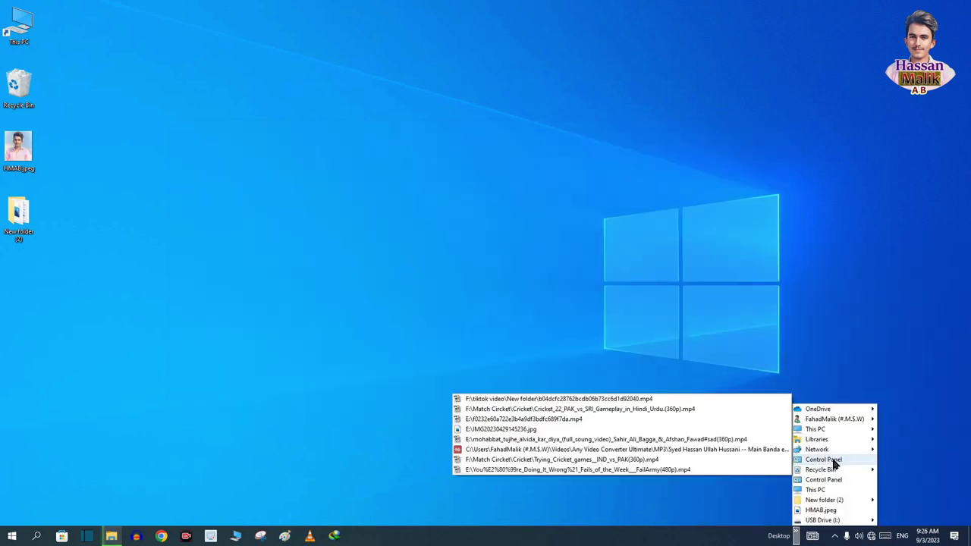
Step: Add the Address toolbar to the taskbar and place the cursor in its field
right_click(767, 490)
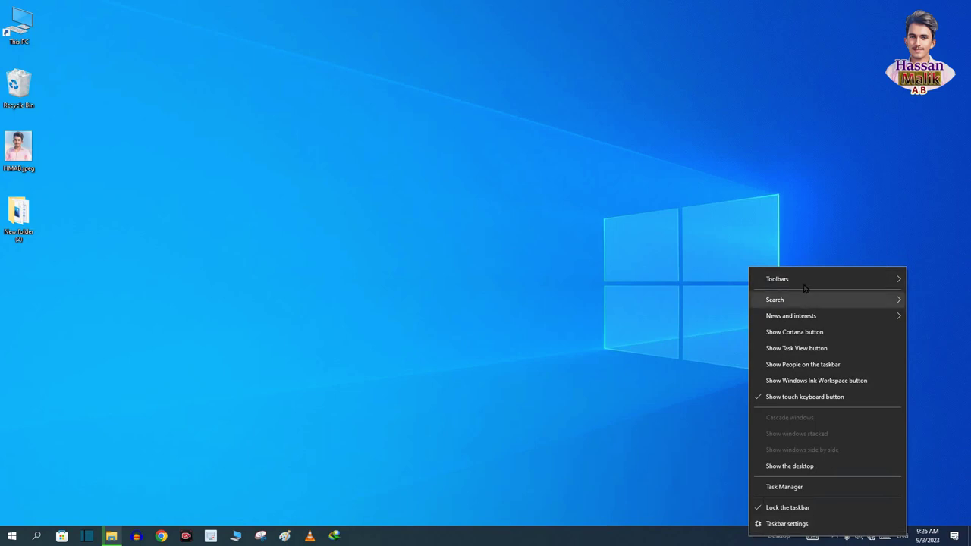
mouse_move(781, 279)
left_click(686, 280)
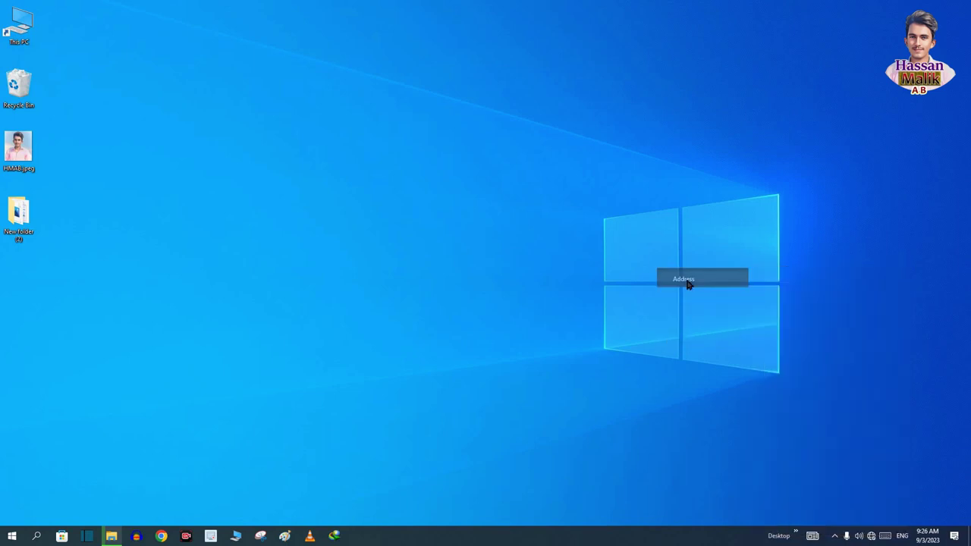
left_click(721, 537)
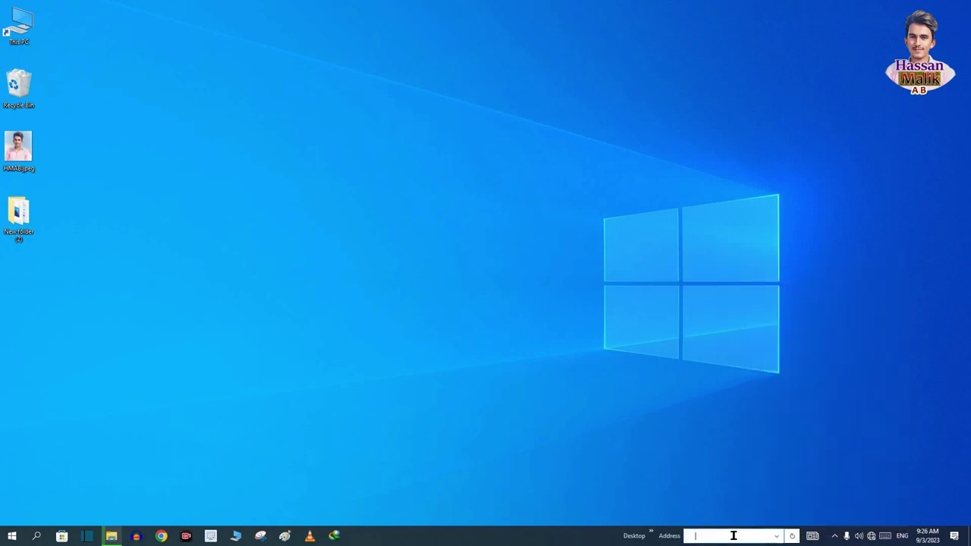
Step: Remove the Address toolbar from the taskbar
right_click(610, 542)
mouse_move(678, 281)
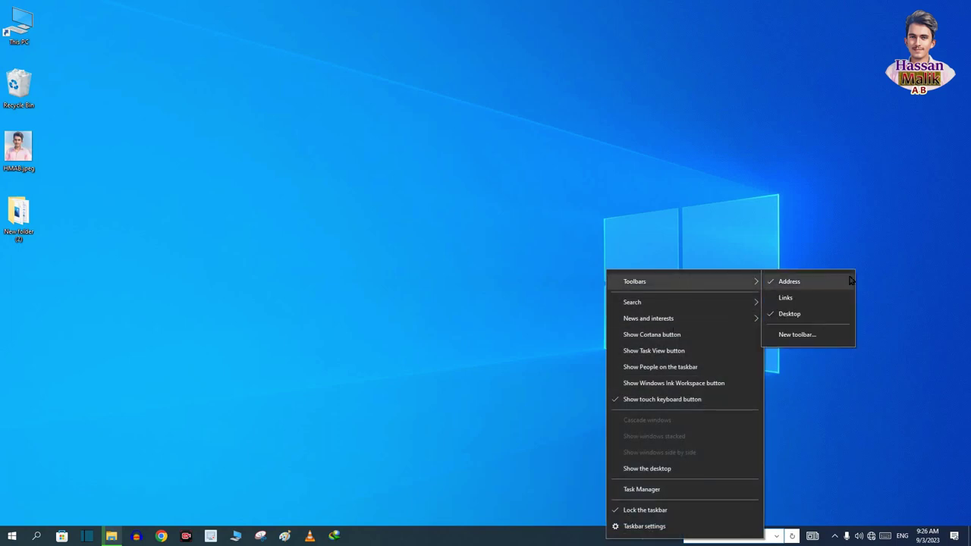
left_click(789, 280)
Step: Set the taskbar search to Hidden
right_click(737, 537)
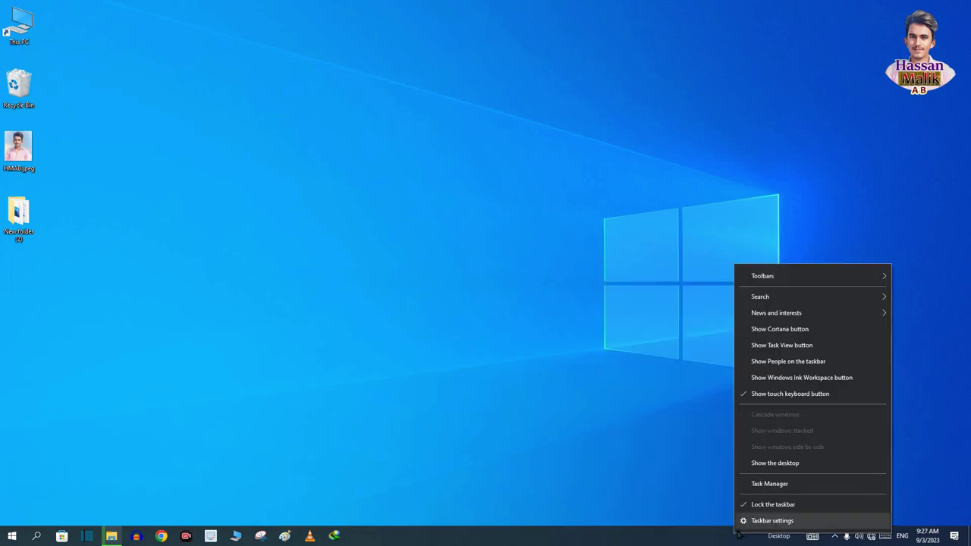
mouse_move(814, 294)
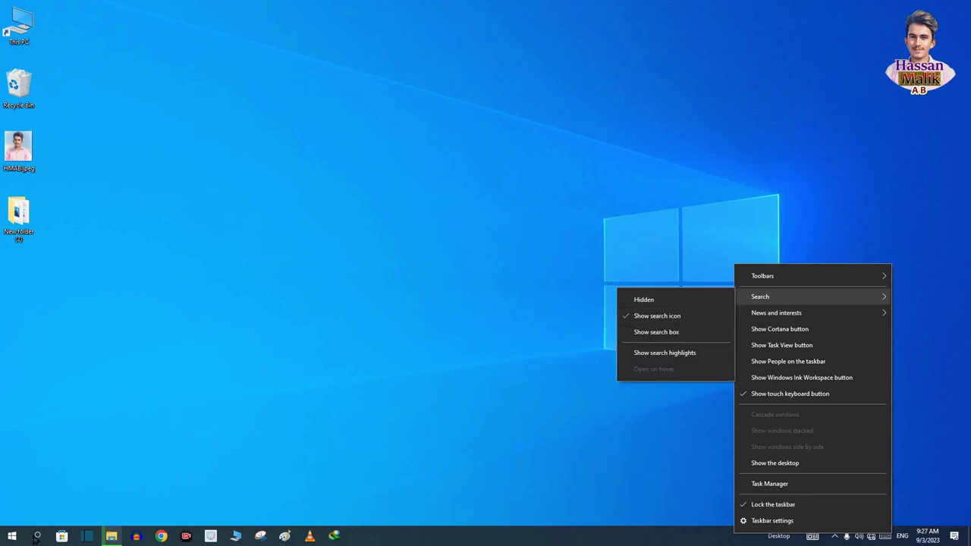
left_click(661, 300)
Step: Show the search box on the taskbar and place the cursor in it
right_click(584, 541)
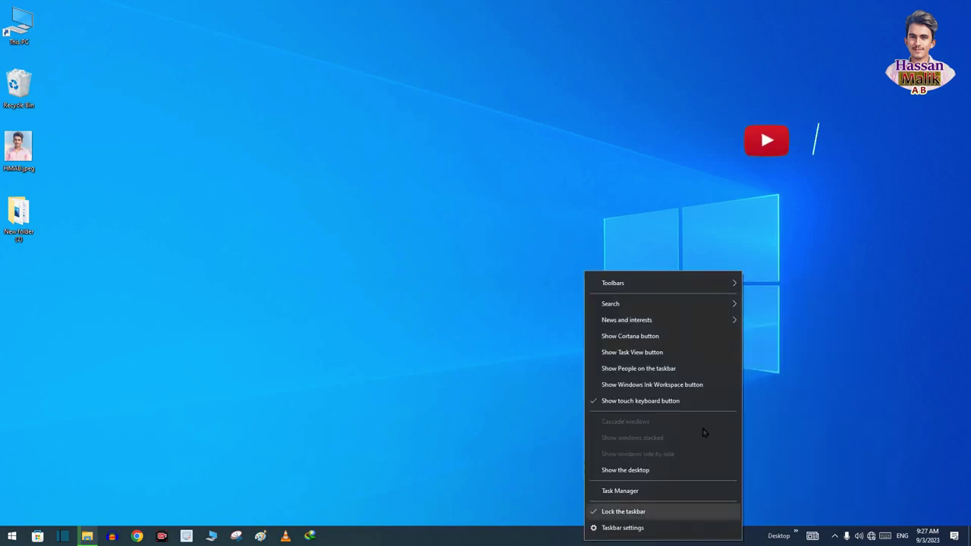
mouse_move(640, 302)
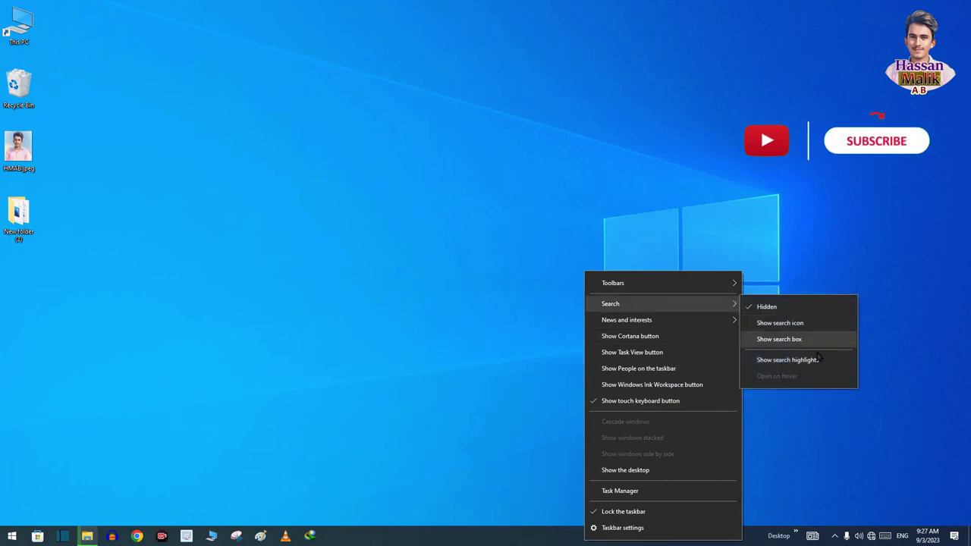
left_click(755, 342)
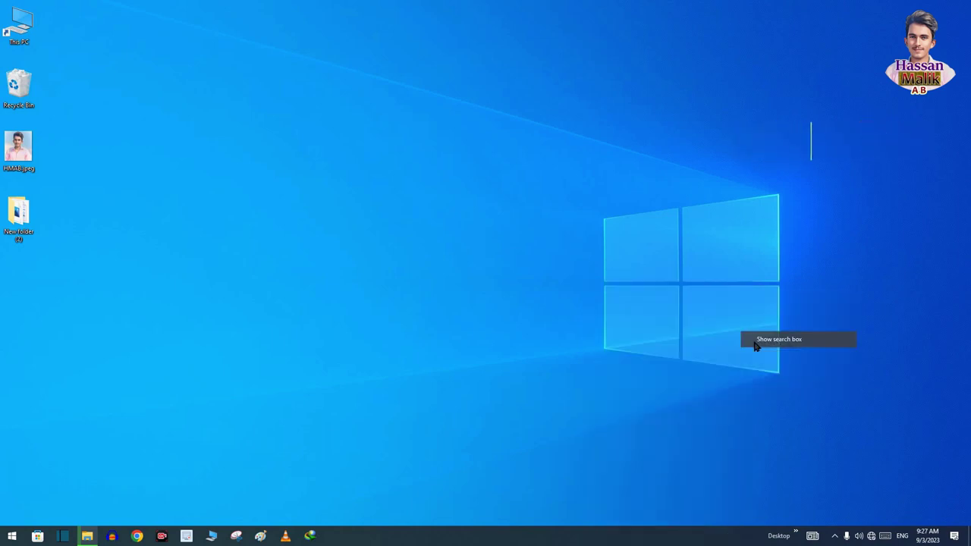
left_click(107, 536)
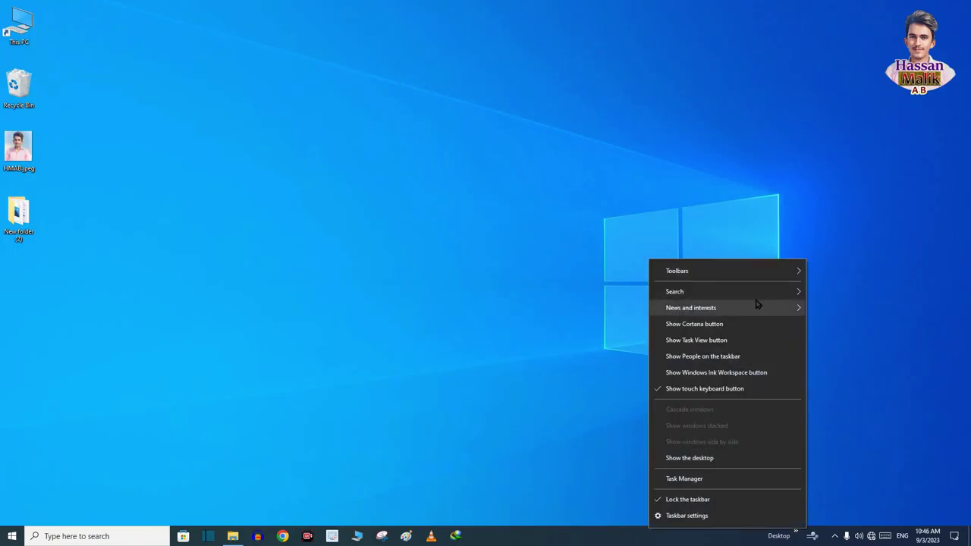
Step: Turn on search highlights for the taskbar search and open the search box to view them
mouse_move(719, 291)
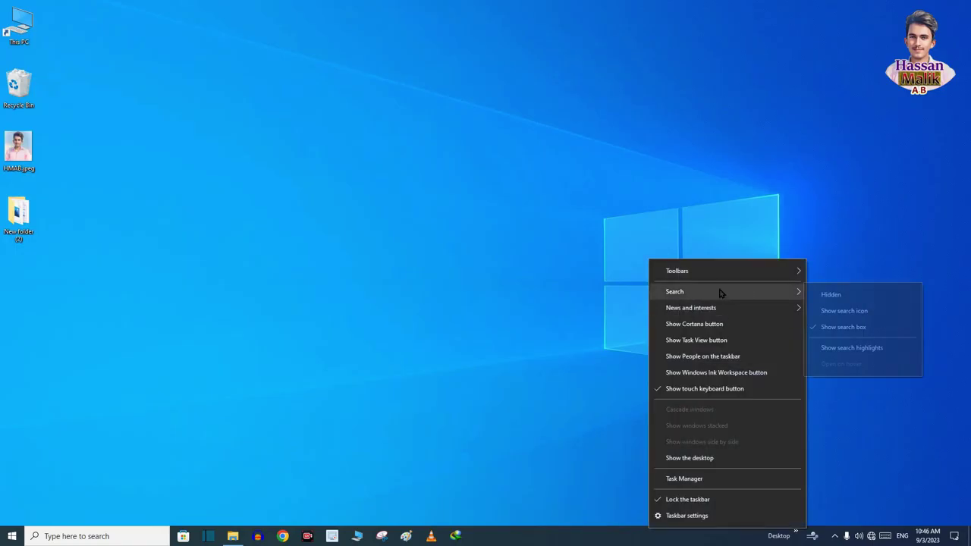
left_click(813, 350)
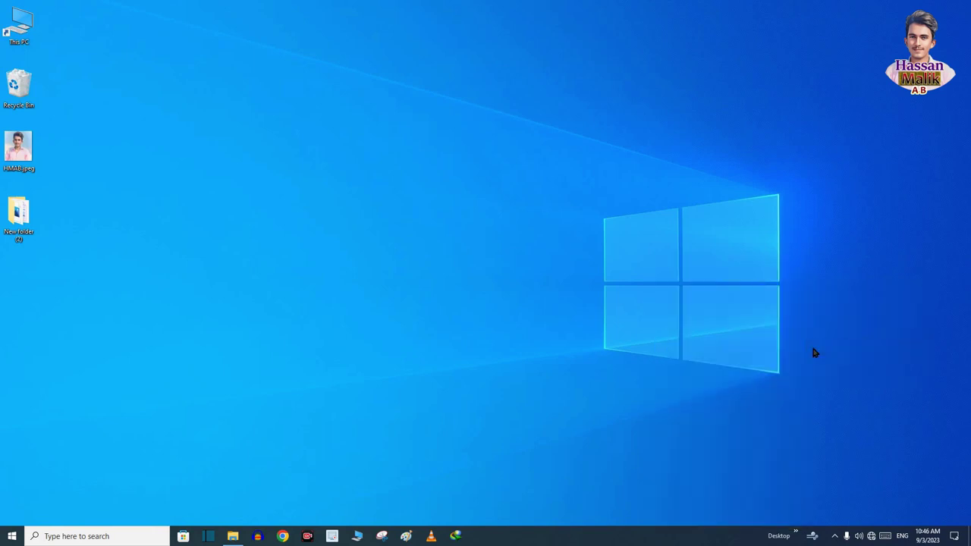
left_click(114, 536)
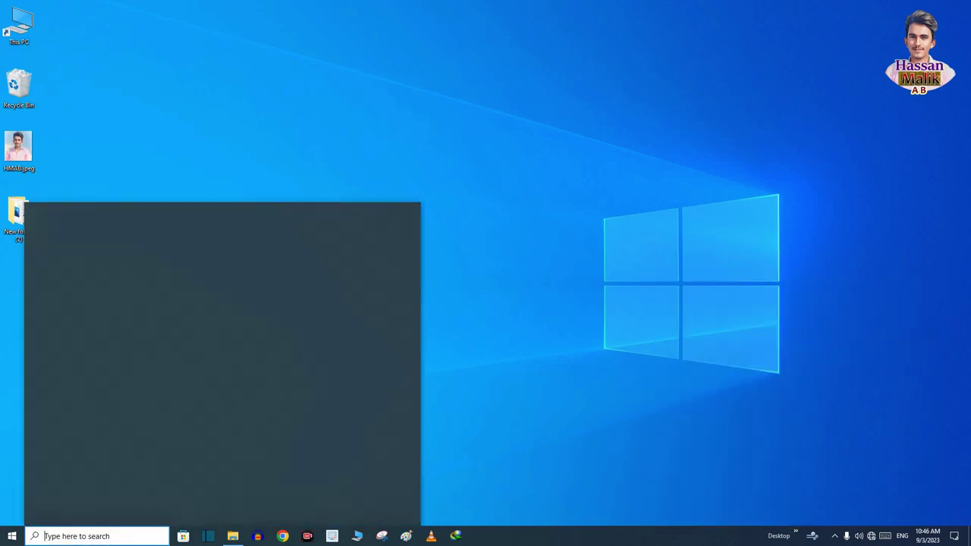
Step: Change the taskbar search to show only the search icon
right_click(696, 539)
mouse_move(739, 298)
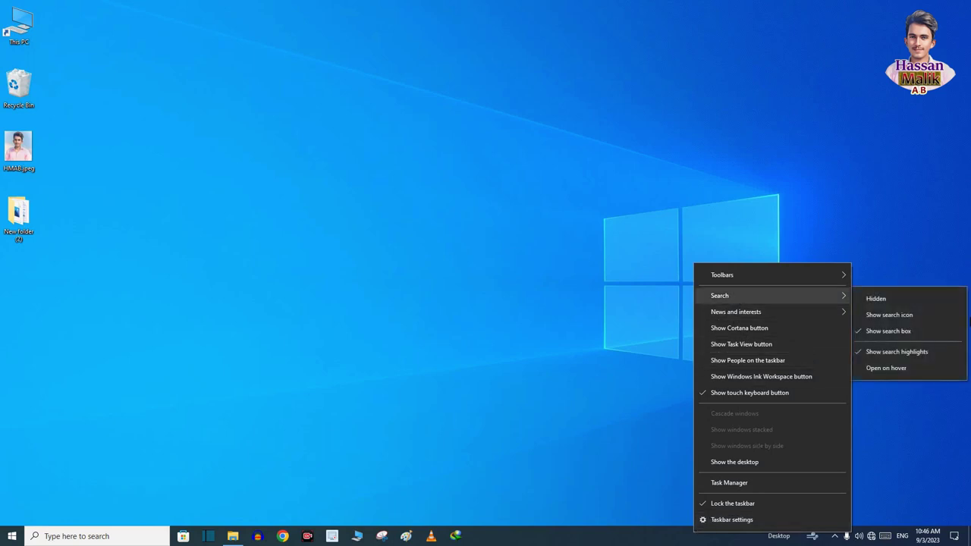
left_click(899, 318)
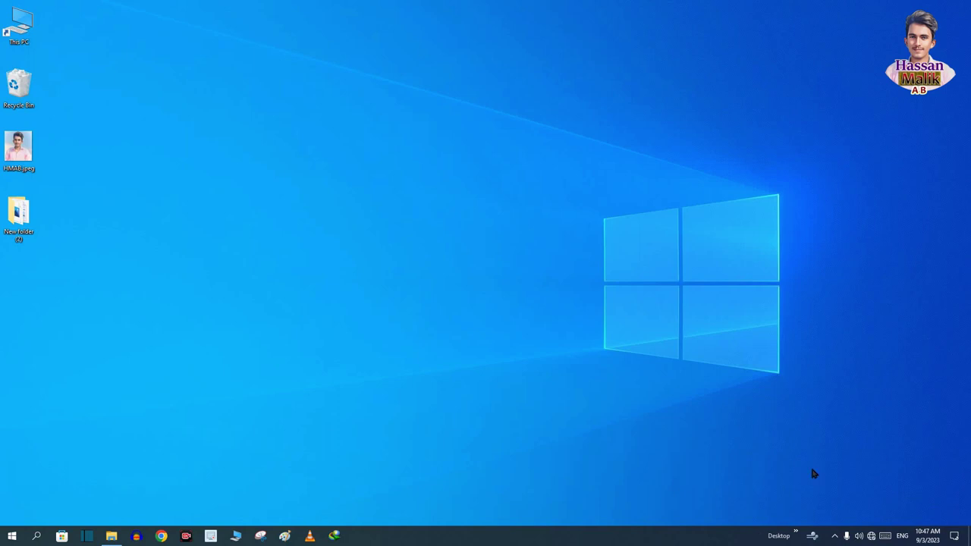
Step: View the notification center with its quick actions, and the clock's calendar, closing each one
left_click(954, 536)
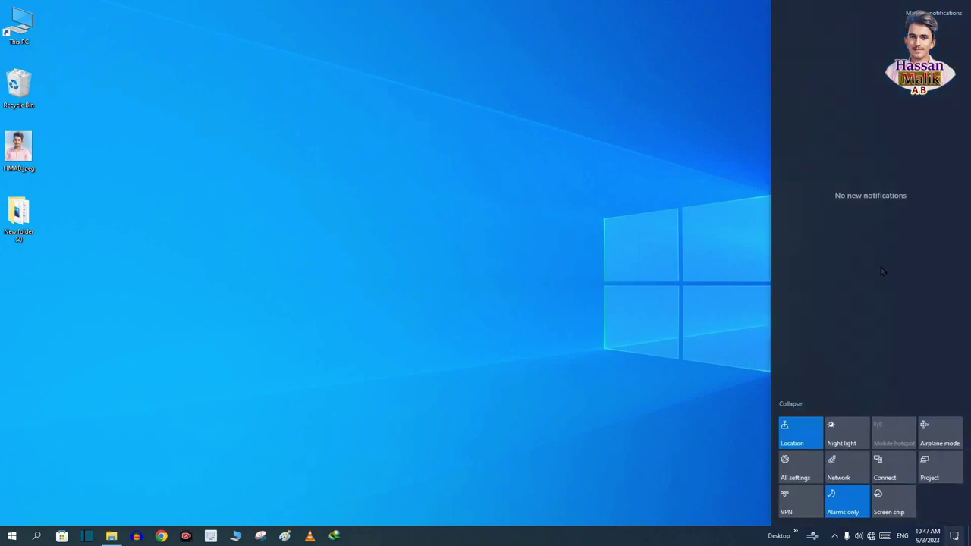
left_click(954, 535)
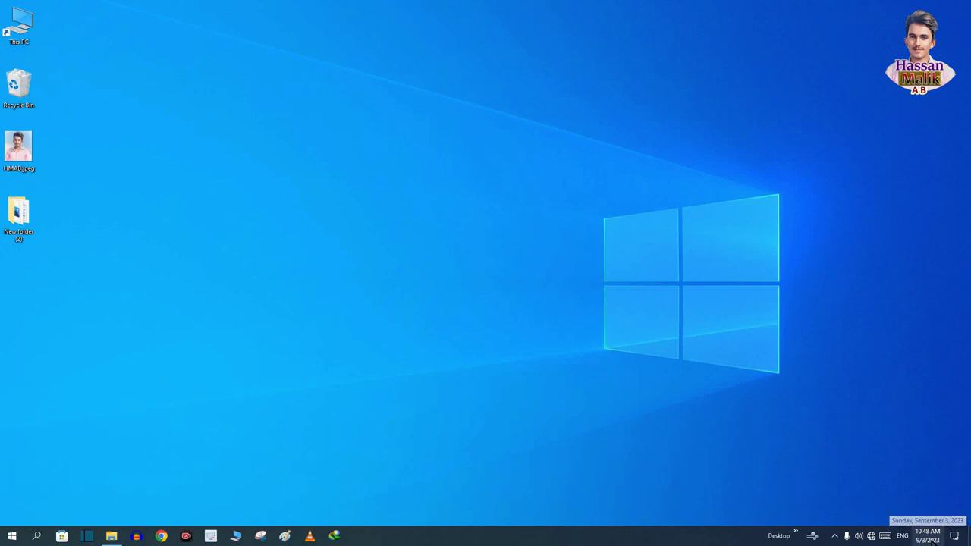
left_click(927, 537)
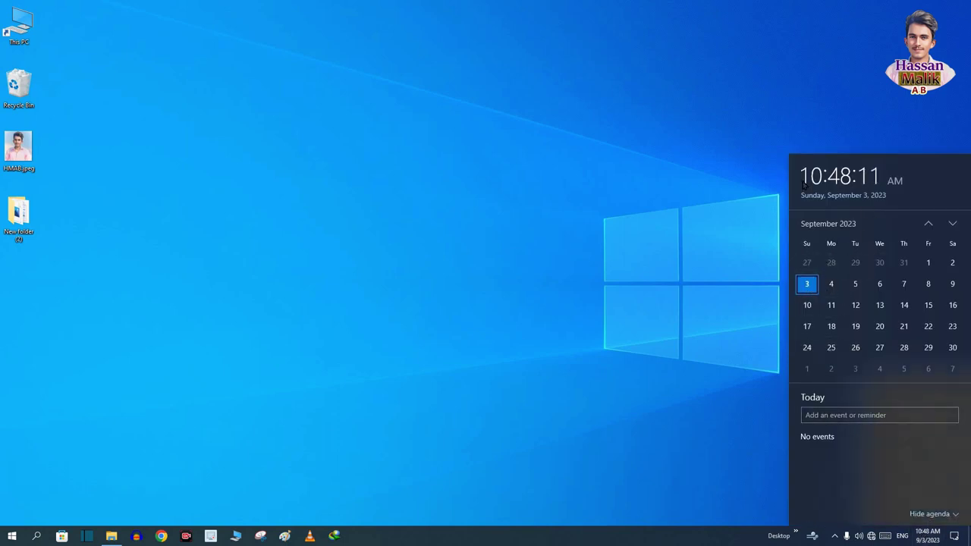
left_click(753, 222)
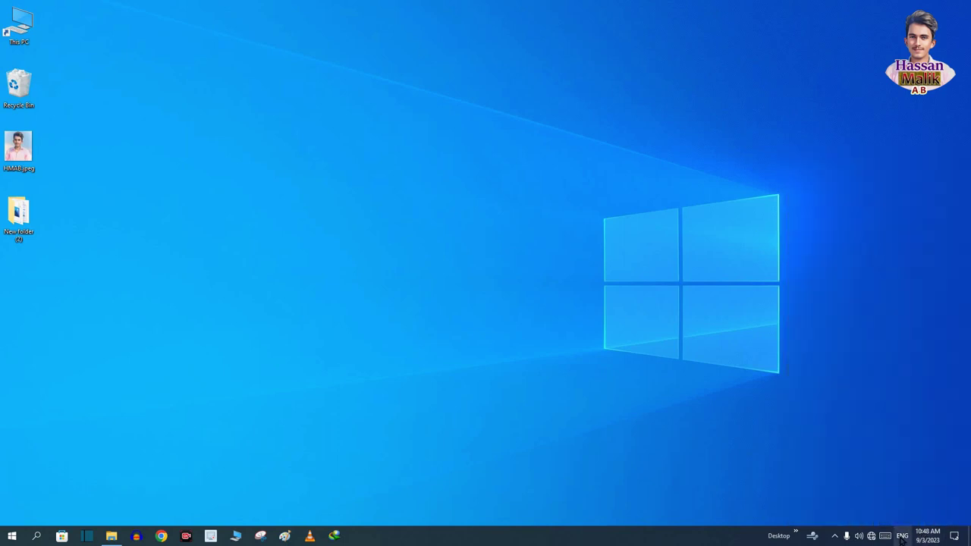
Step: Switch the input language to Urdu (Pakistan) with the Urdu Pakistan keyboard
left_click(901, 536)
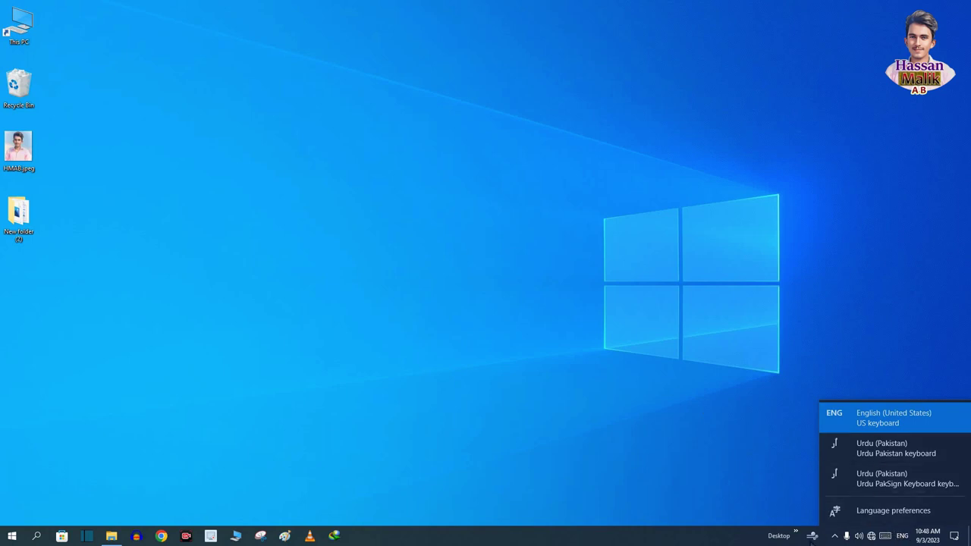
left_click(876, 449)
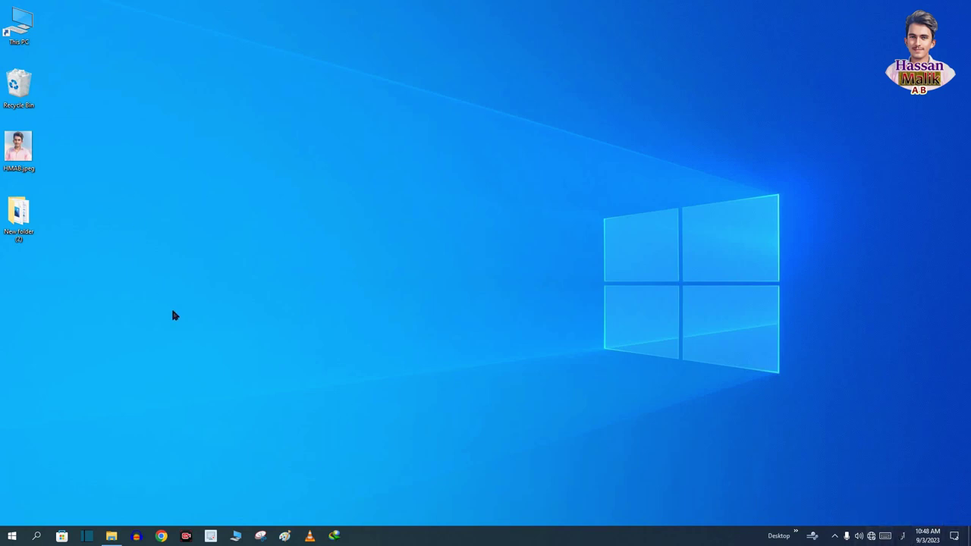
Step: Append Urdu letters to the name of the desktop folder New folder (2) and switch the keyboard back to English
left_click(19, 216)
key("F2")
key("End")
type("کک")
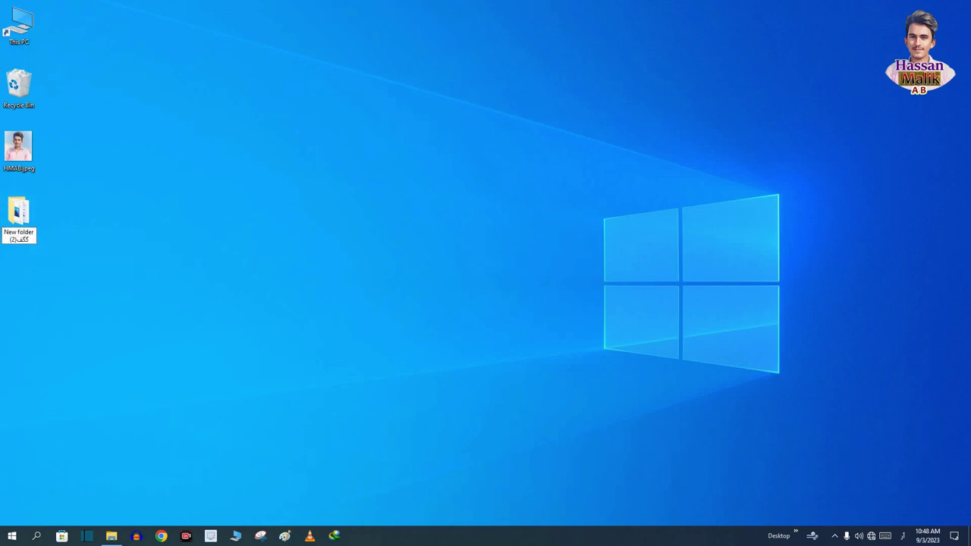
key("alt+shift")
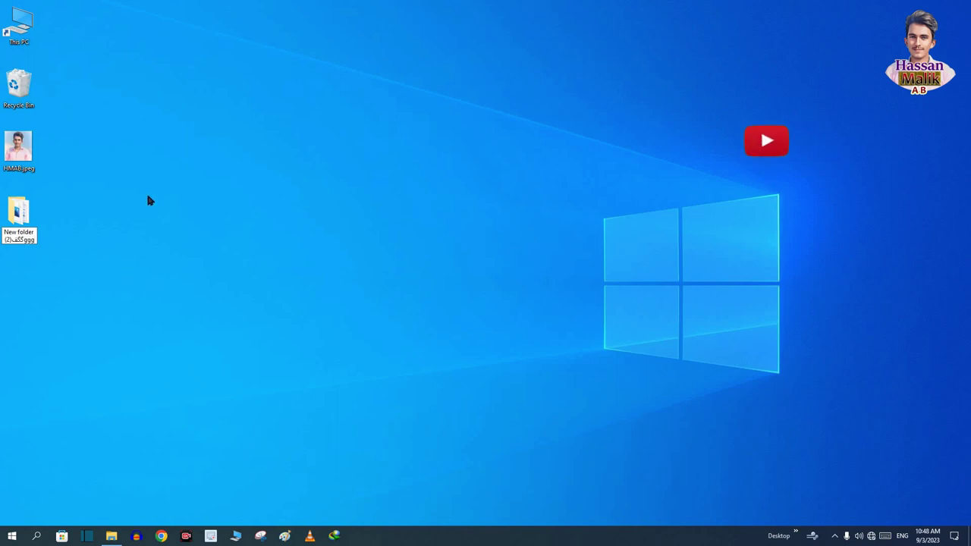
key("Return")
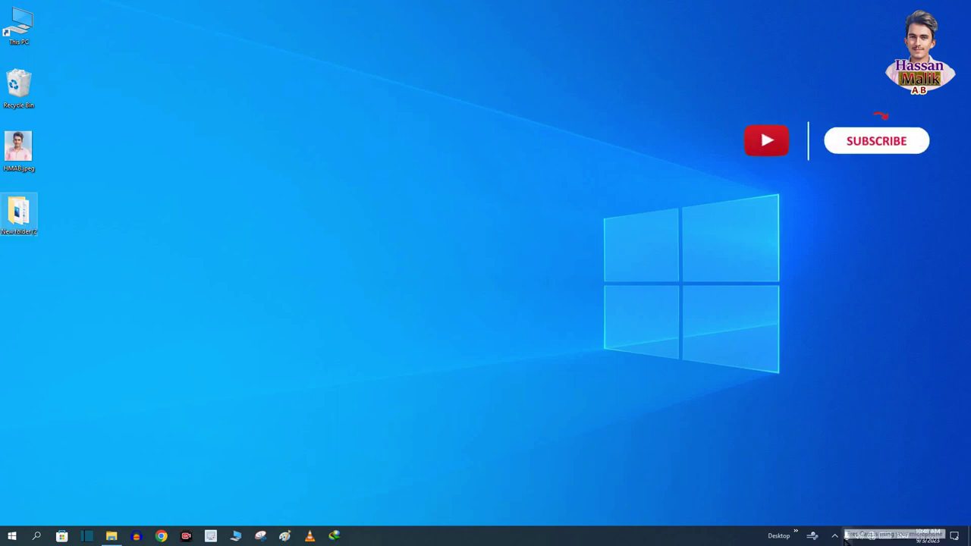
Step: View the available Wi-Fi networks and the volume control from the notification area, closing each one
left_click(872, 537)
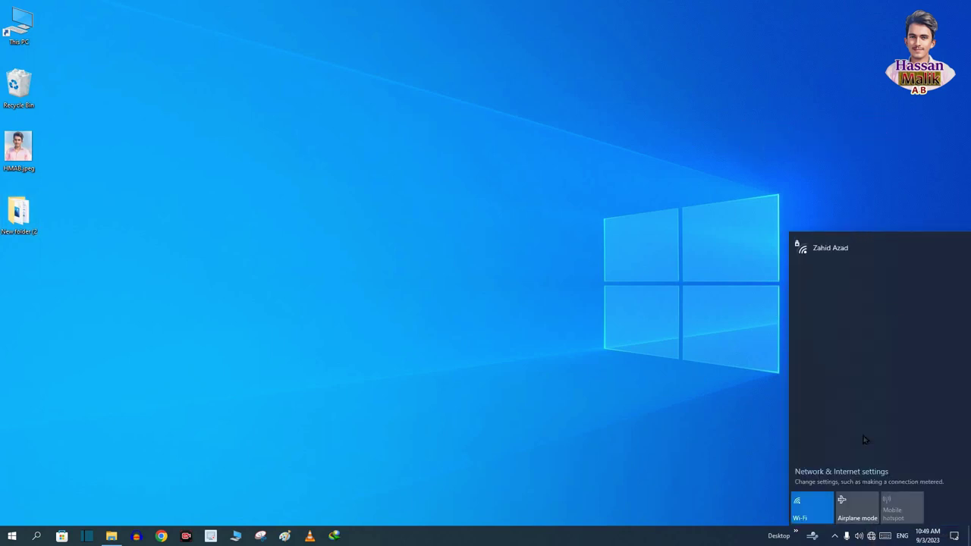
left_click(672, 284)
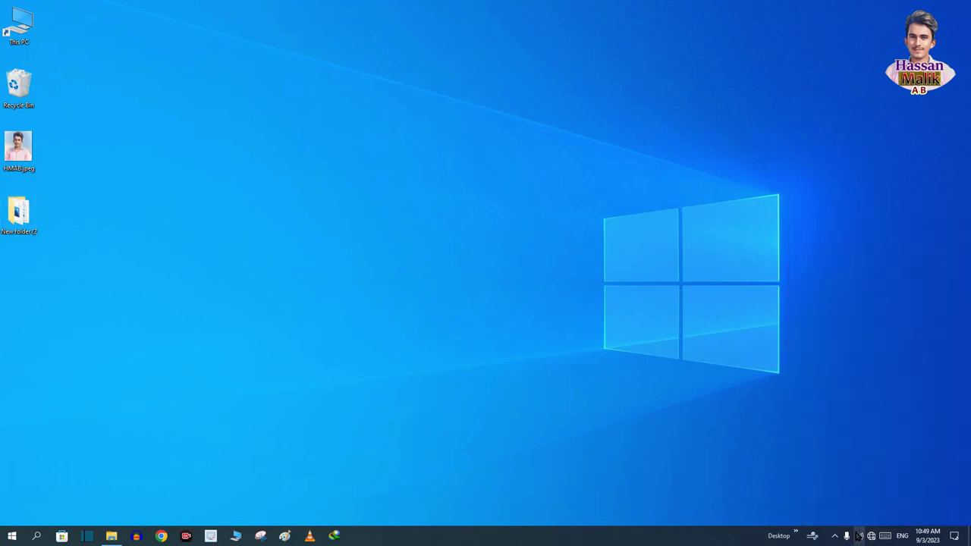
left_click(858, 536)
left_click(858, 535)
Step: Unlock the taskbar by turning off the Lock the taskbar option
right_click(723, 536)
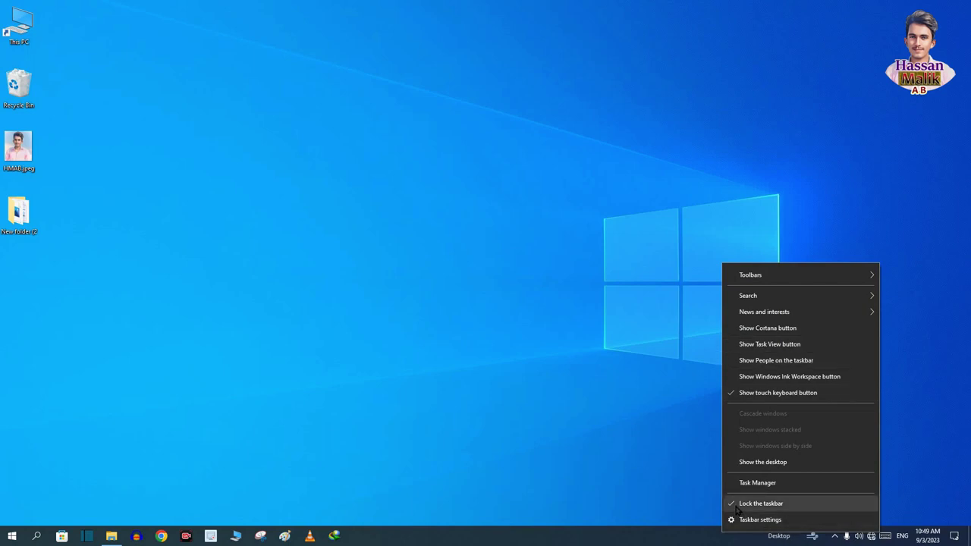
left_click(622, 538)
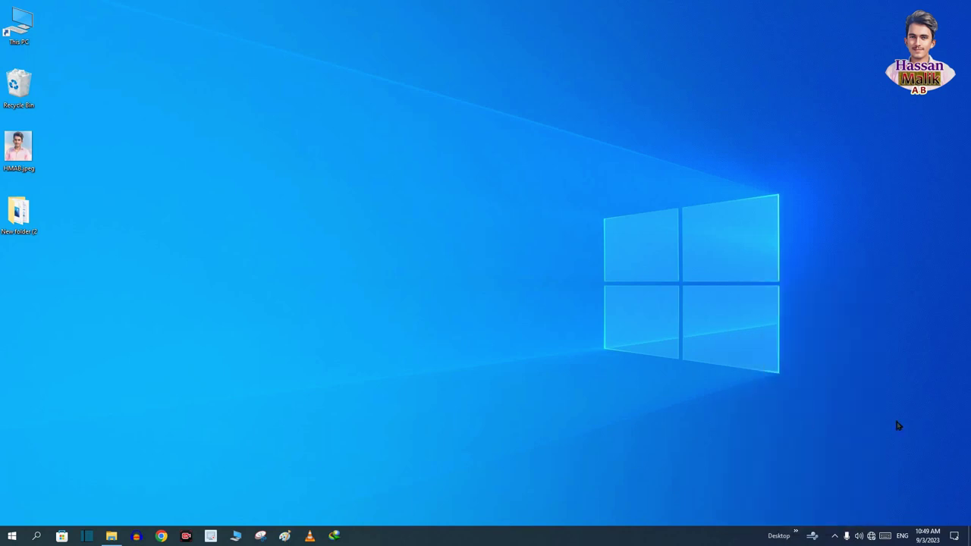
right_click(535, 538)
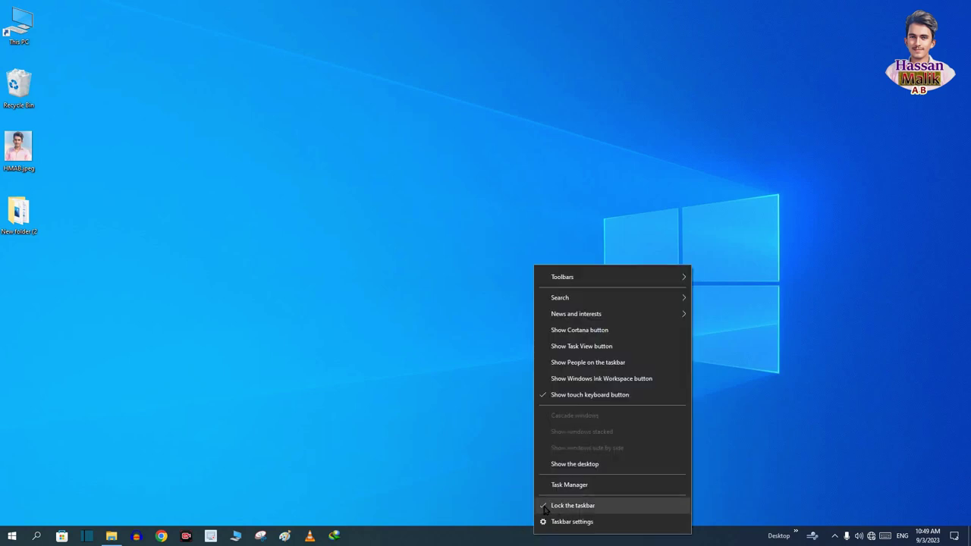
left_click(552, 506)
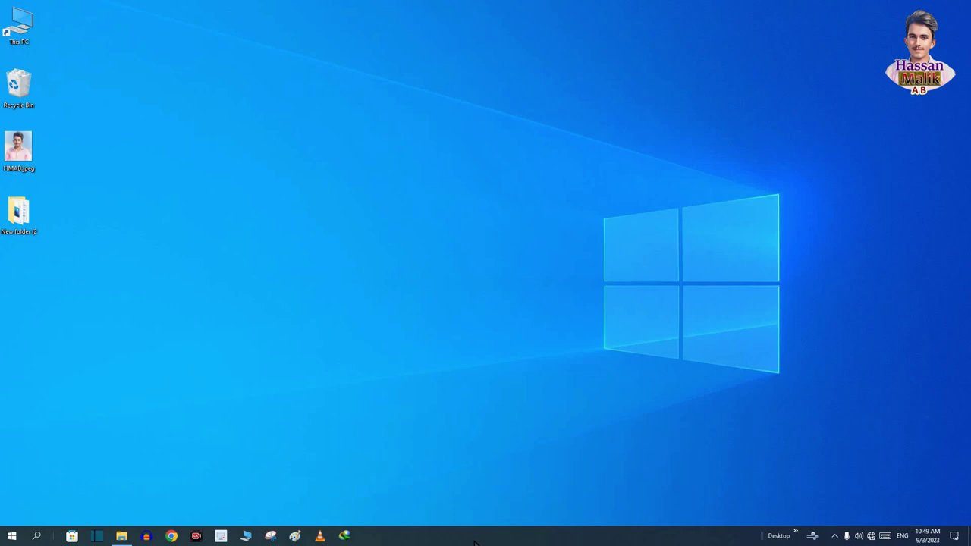
Step: Try to move the unlocked taskbar and turn the Lock the taskbar option back on
left_click_drag(474, 540, 542, 535)
right_click(537, 535)
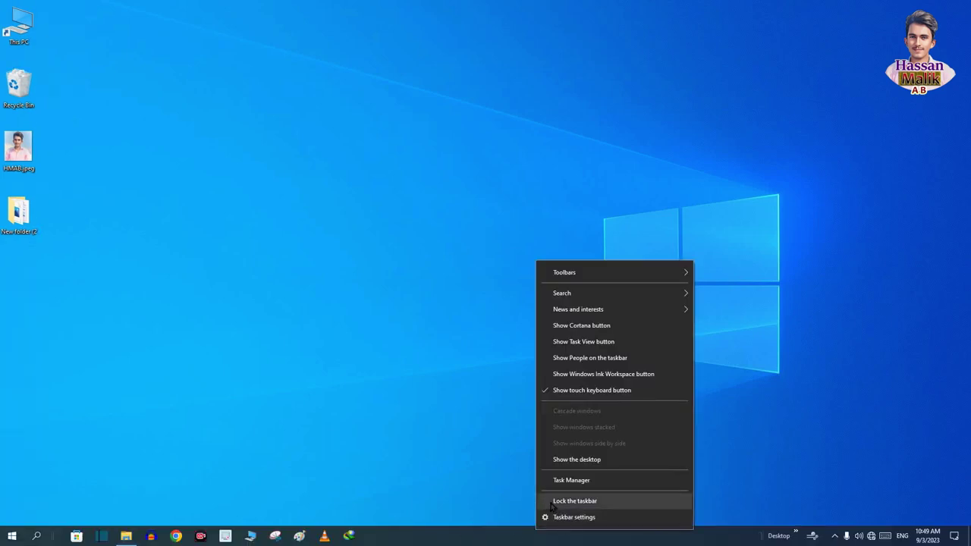
left_click(551, 502)
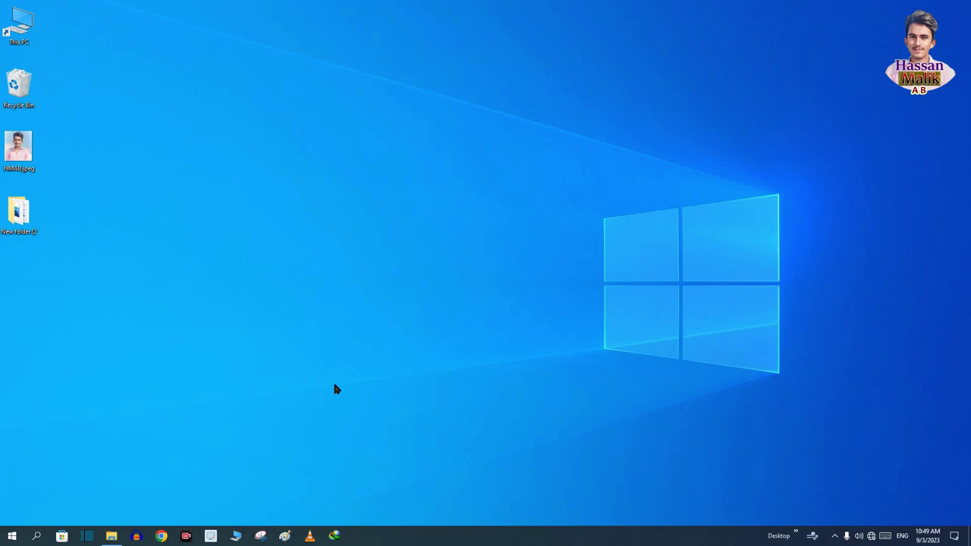
Step: Refresh the desktop six times in a row using the Refresh command
right_click(369, 164)
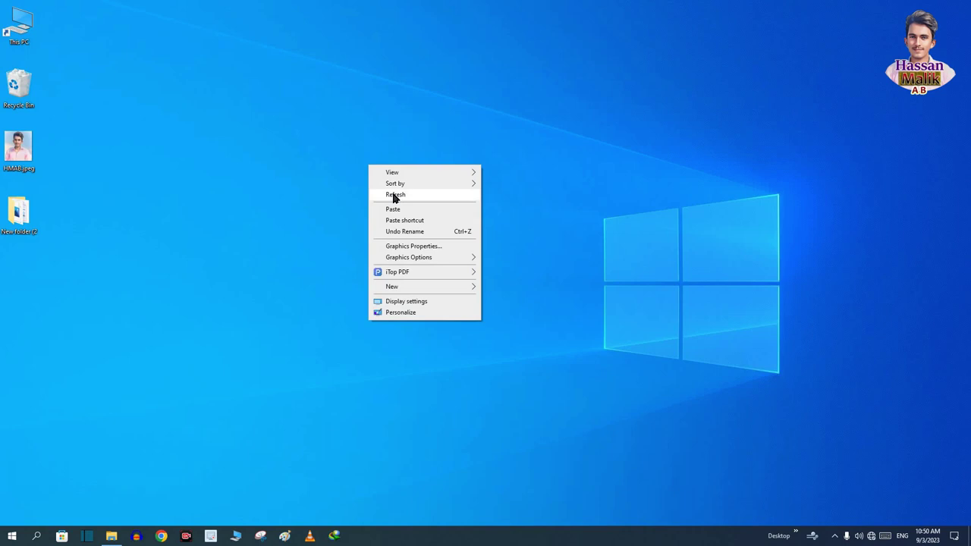
left_click(394, 196)
right_click(411, 64)
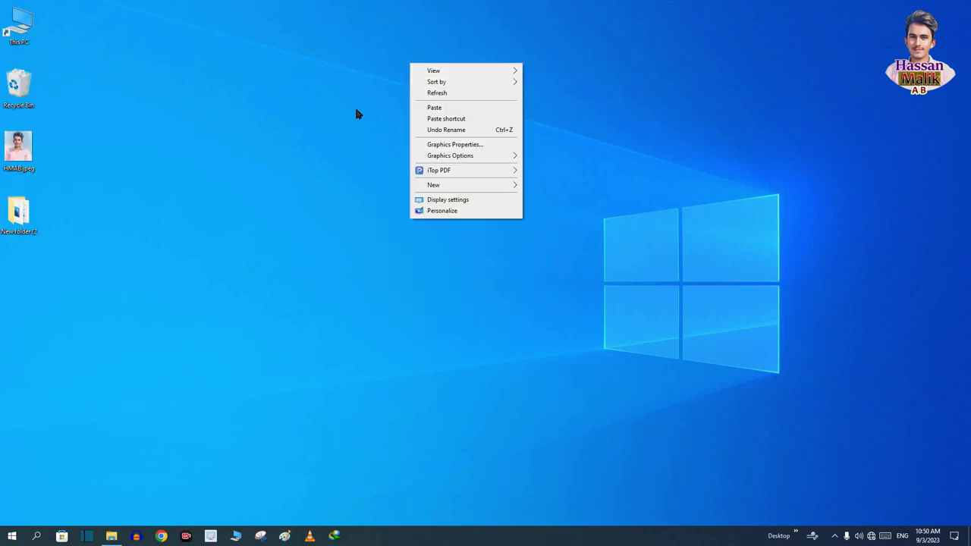
key("e")
right_click(358, 111)
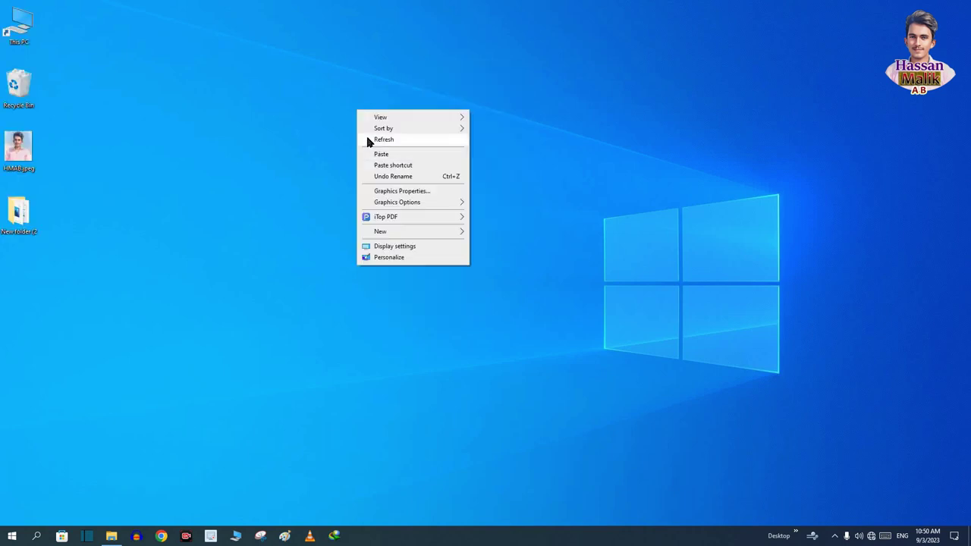
left_click(387, 140)
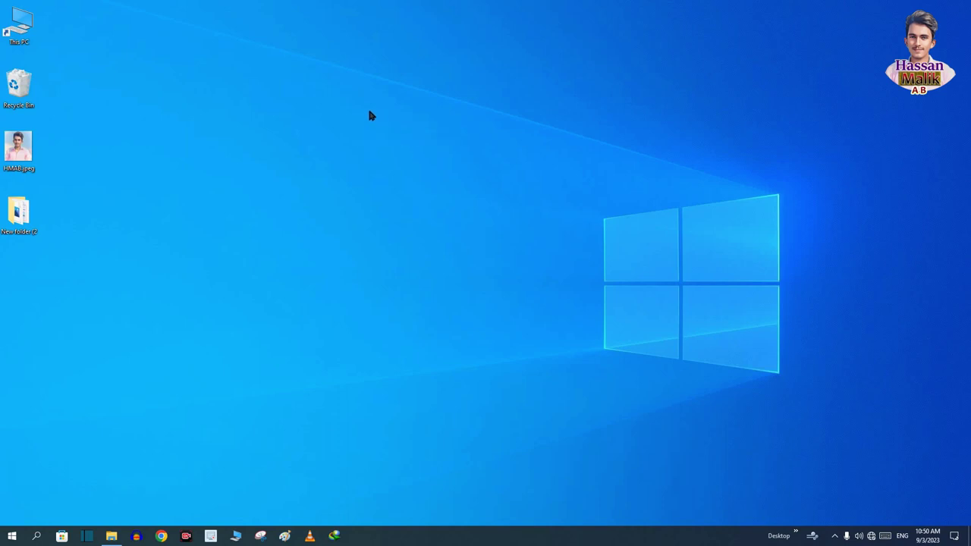
right_click(369, 112)
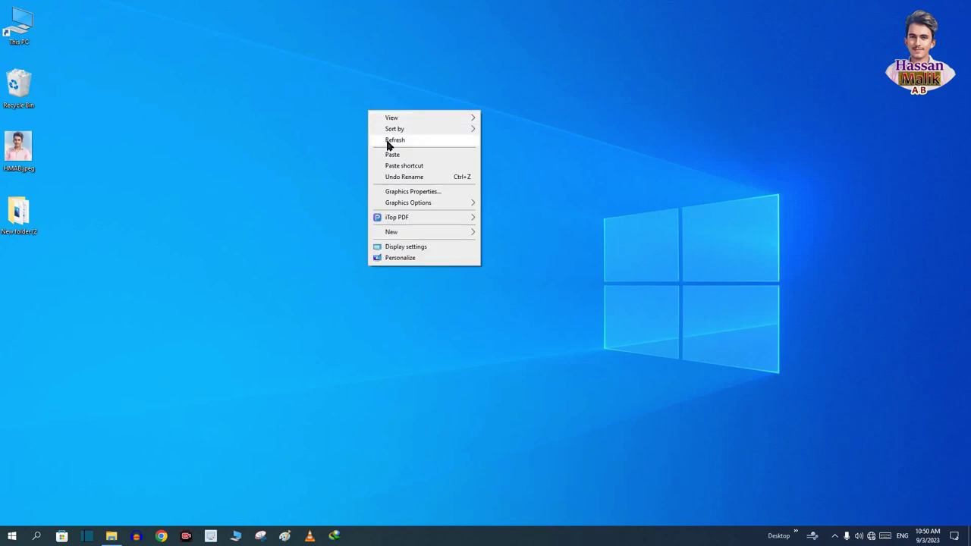
left_click(387, 142)
right_click(389, 112)
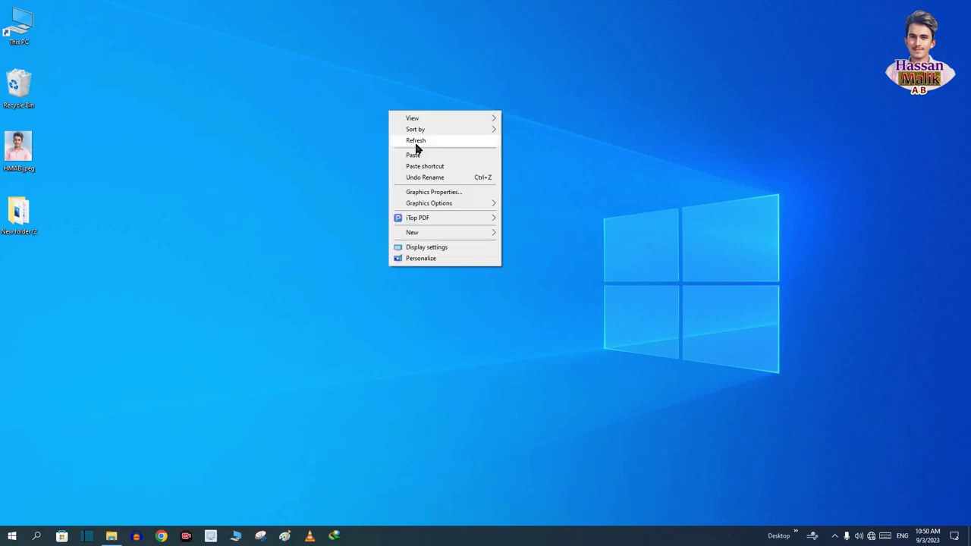
left_click(416, 144)
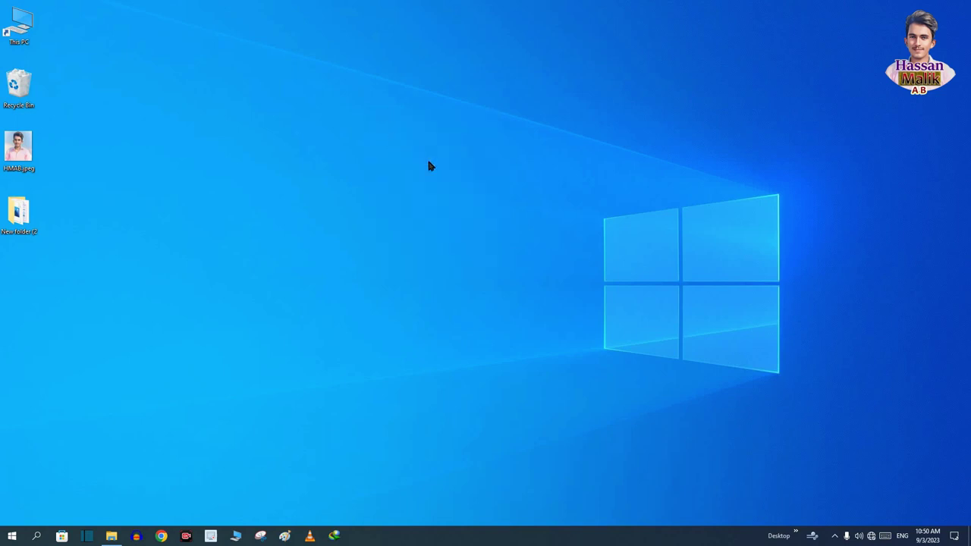
right_click(388, 162)
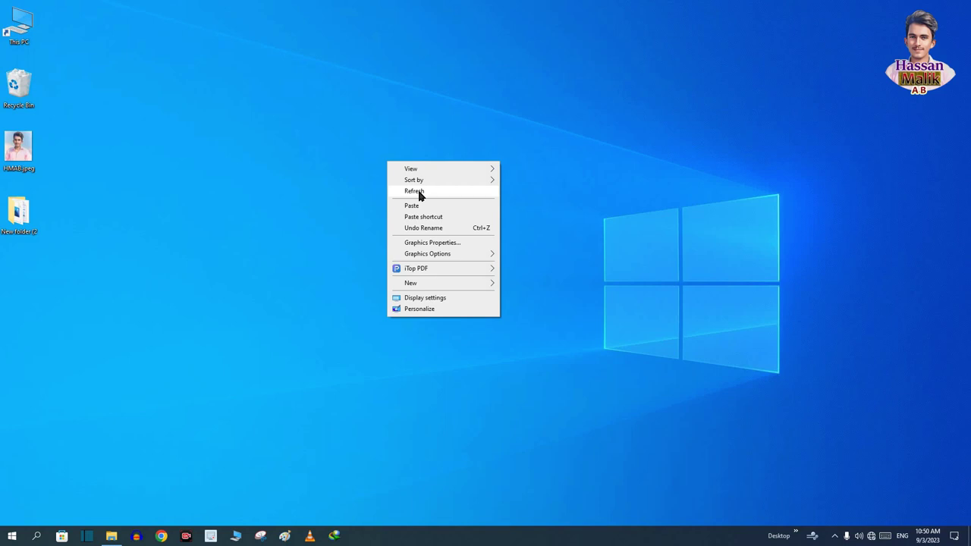
left_click(419, 194)
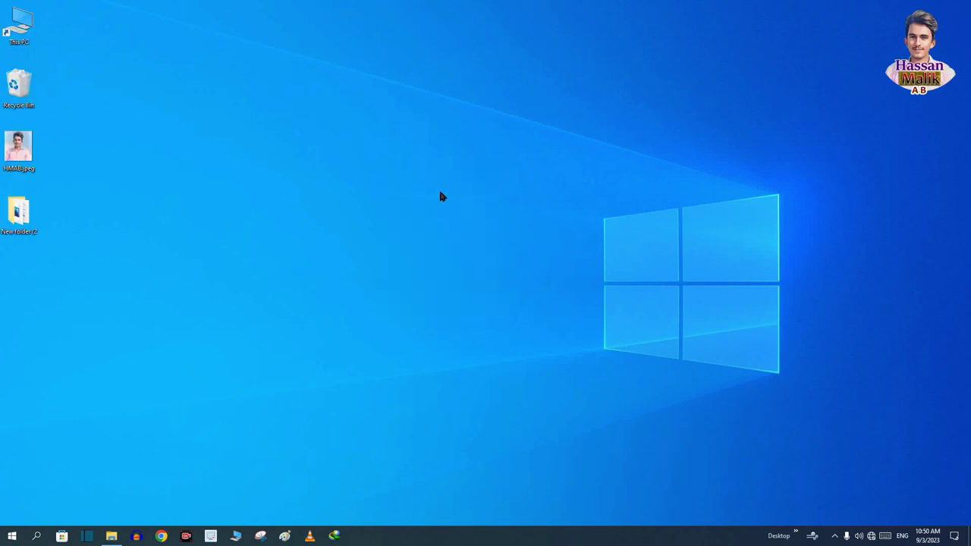